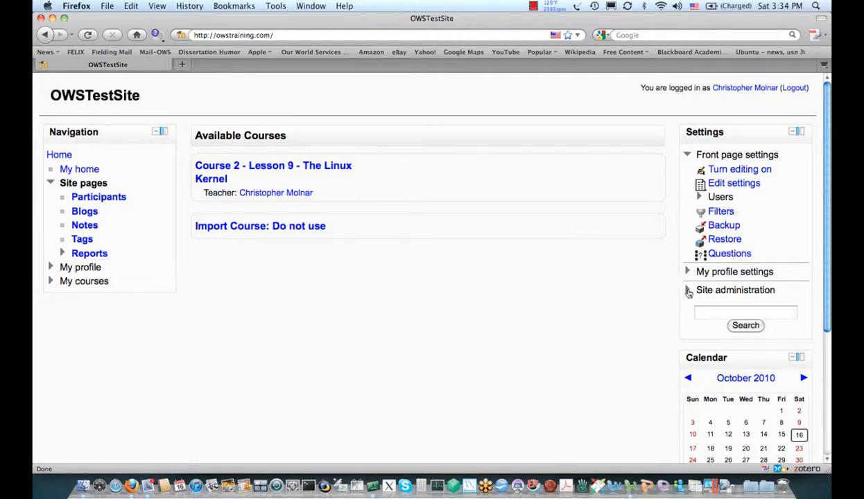
Step: Open the Upload users page from the user accounts section of the site administration settings
click(689, 291)
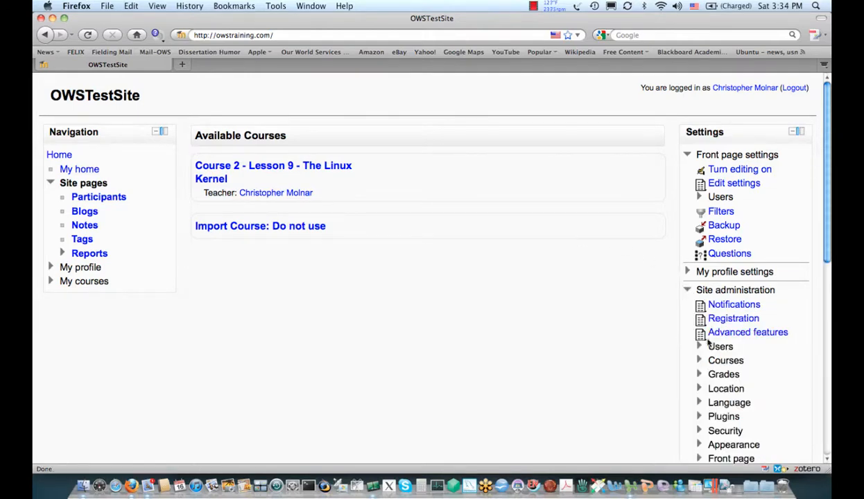
click(701, 347)
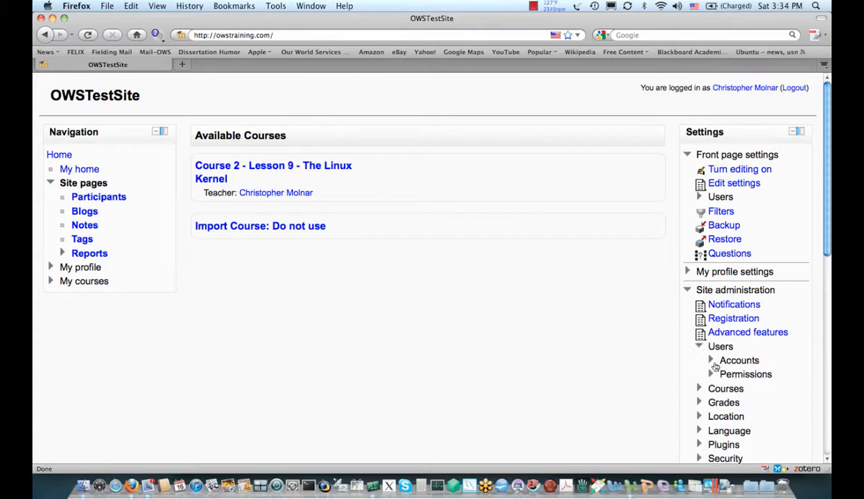
click(711, 361)
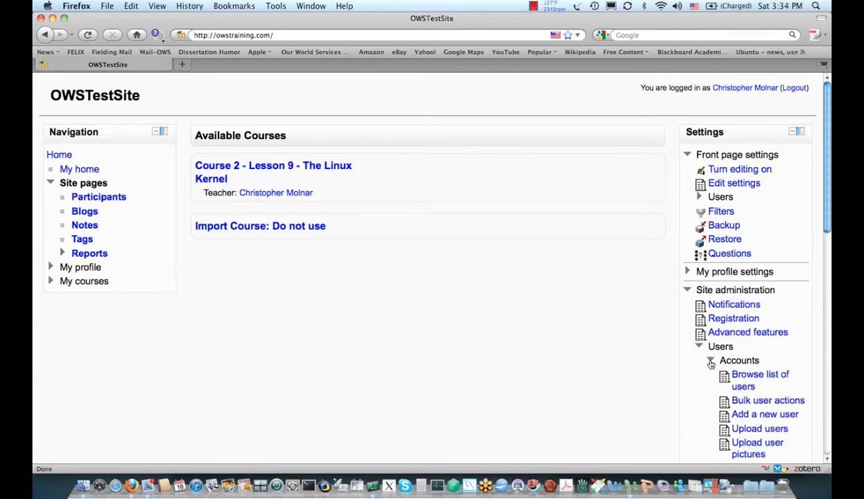
click(750, 433)
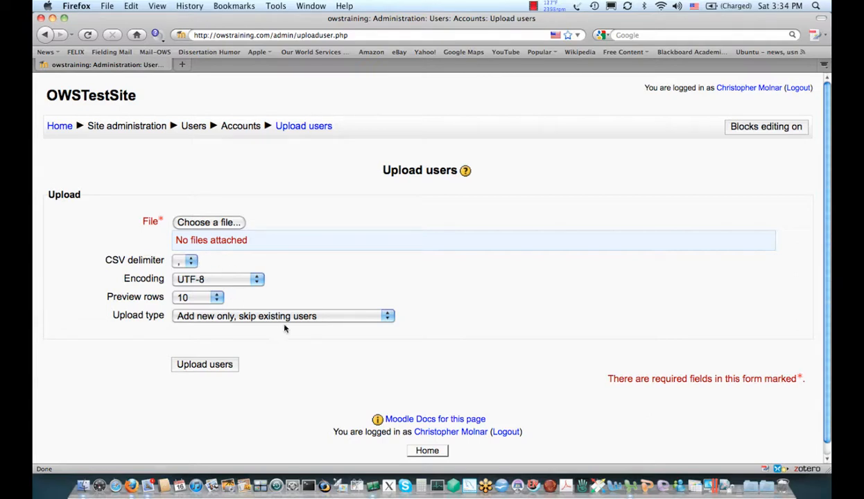
scroll(360, 335, down, 1)
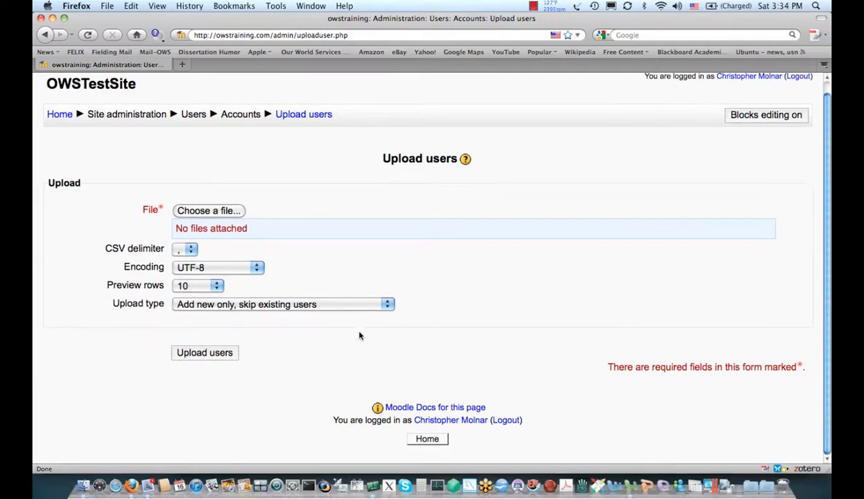
right_click(349, 323)
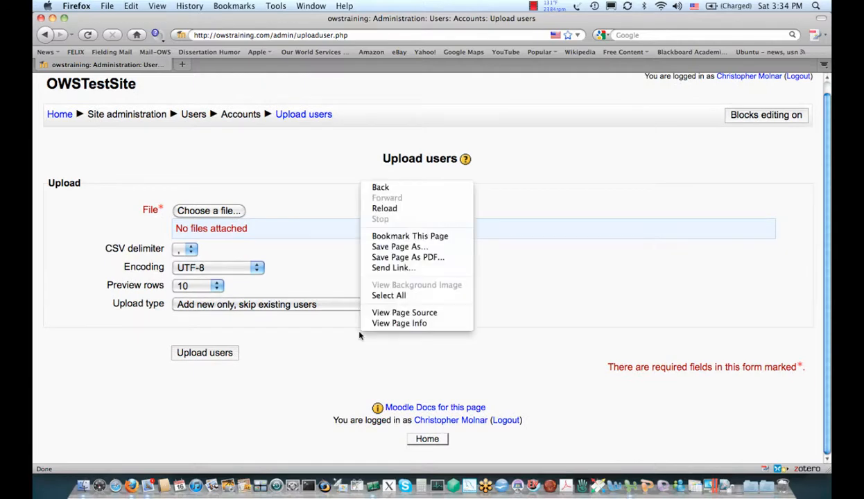
click(476, 137)
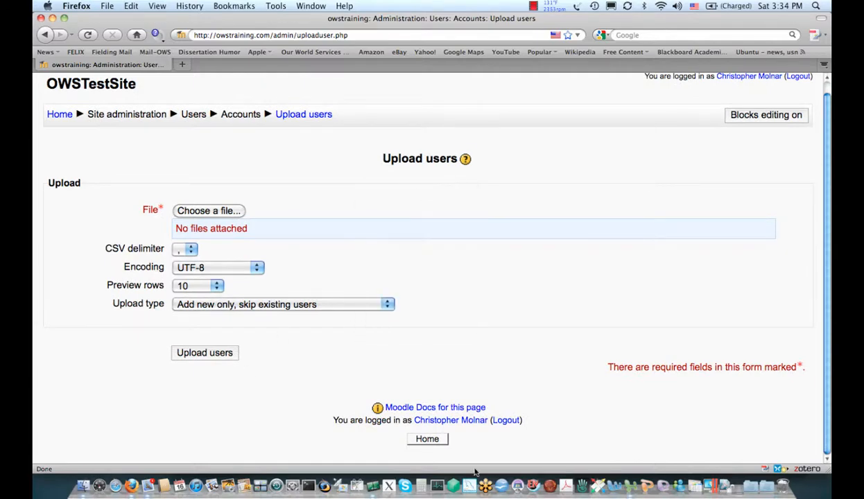
Step: Switch to the TestUsers.xlsx workbook in Excel and set the zoom to 150%
click(628, 486)
click(109, 151)
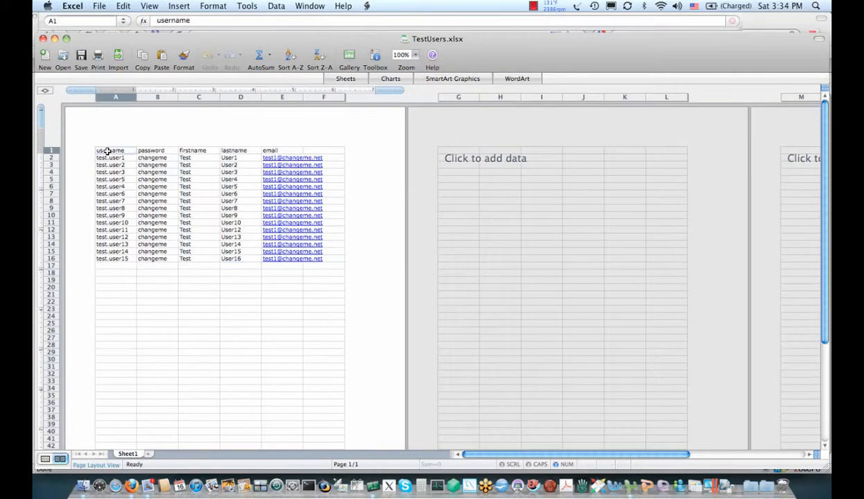
click(406, 56)
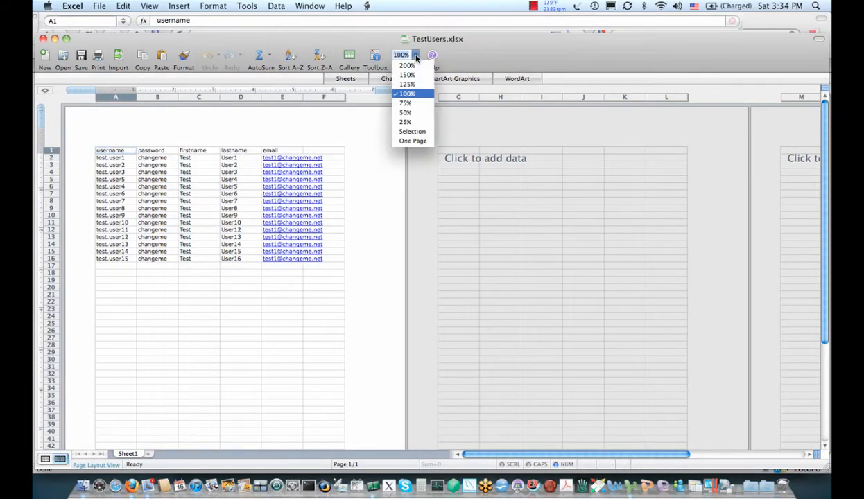
click(407, 74)
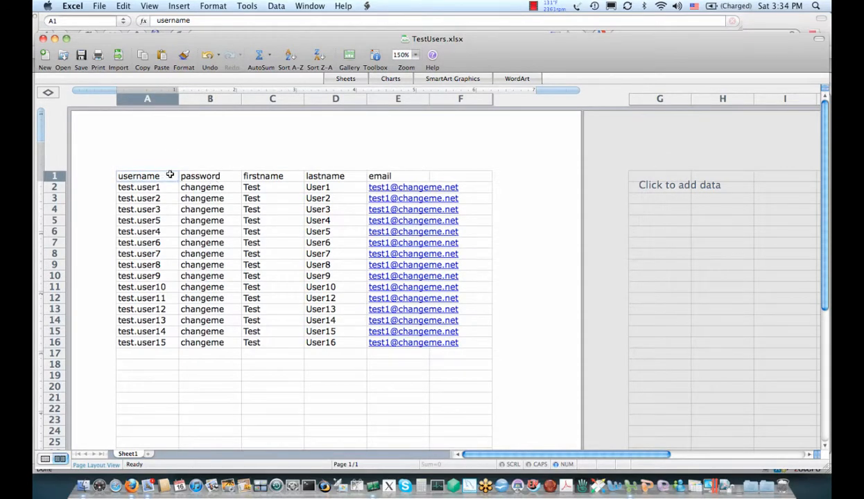
Step: Examine the password, firstname, lastname and email column headings in row 1 of the user list
click(199, 177)
click(252, 171)
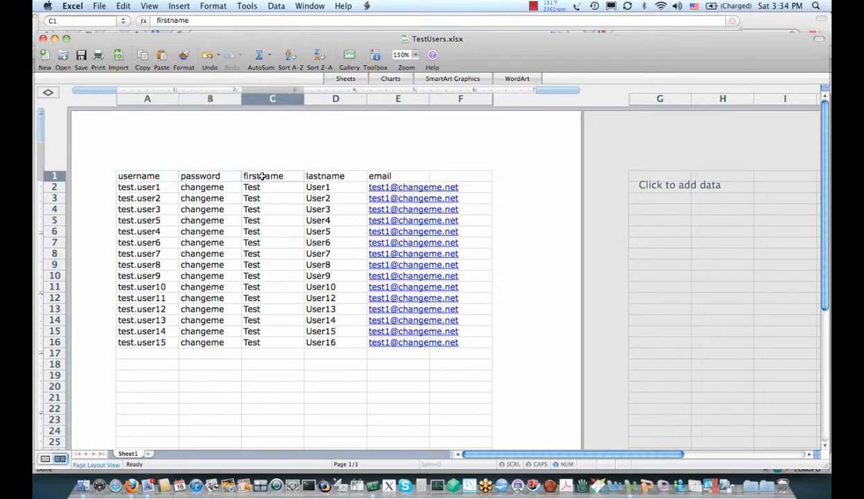
click(332, 180)
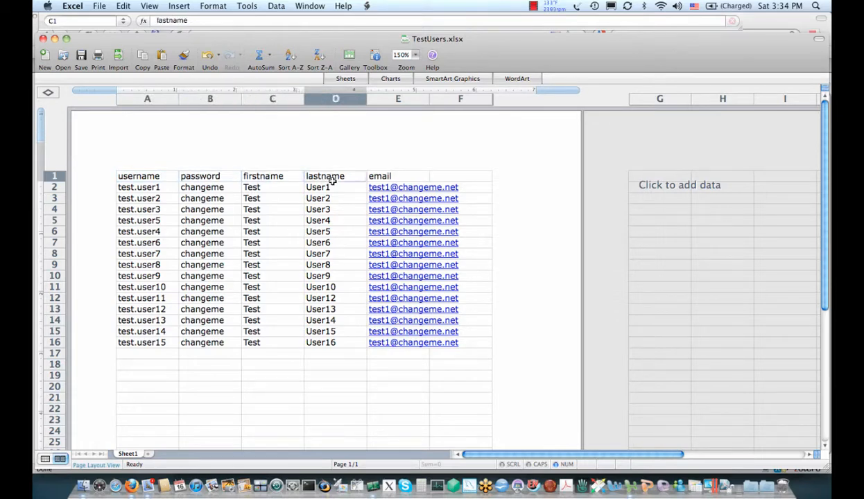
click(385, 180)
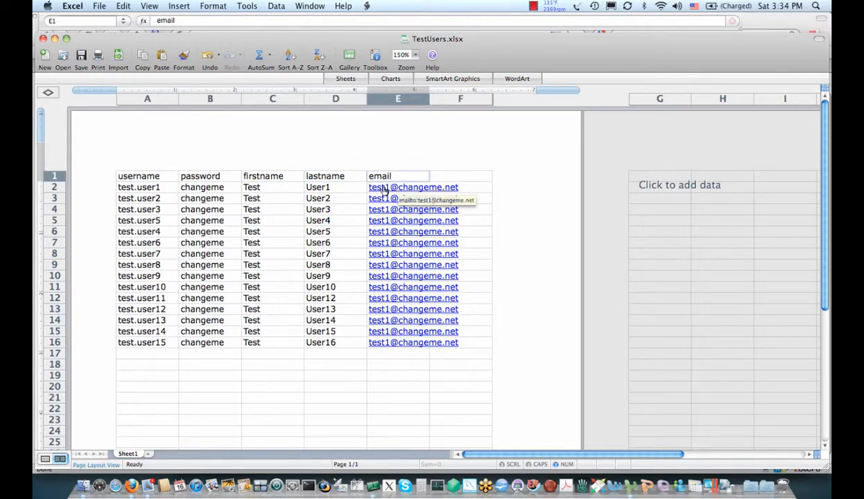
click(384, 189)
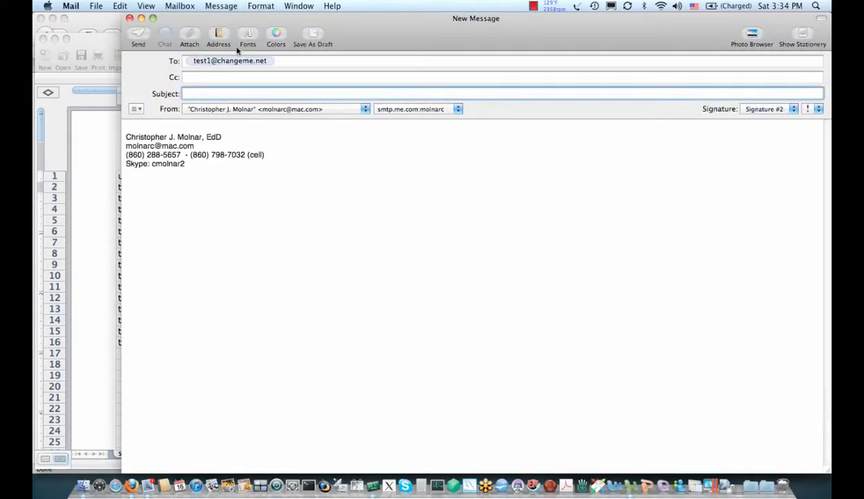
click(129, 19)
click(287, 49)
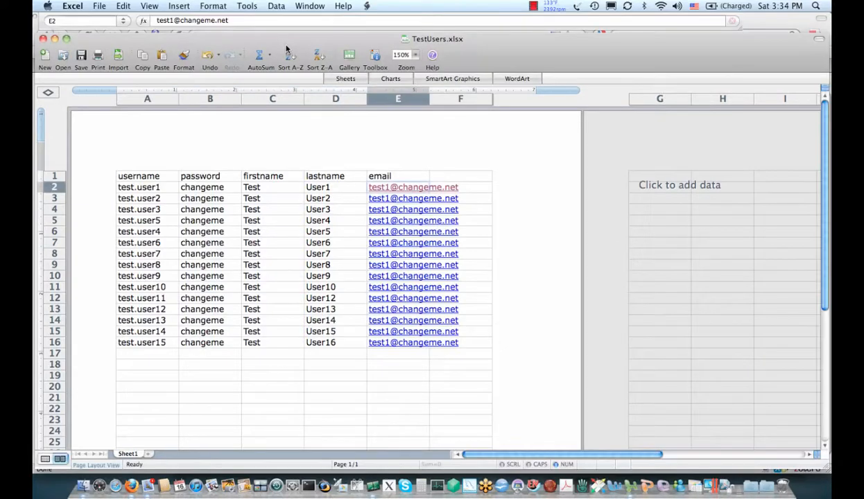
click(244, 21)
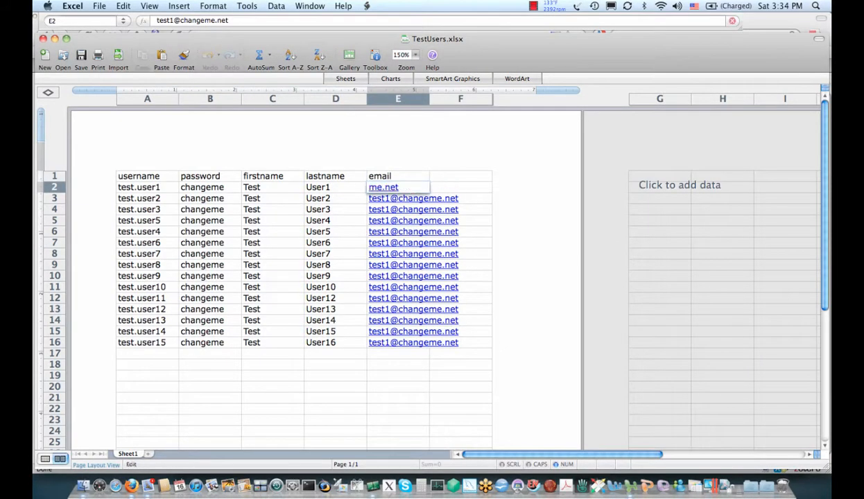
Step: Change the number in the email addresses in E3 and E4 to 2 and 3 respectively
click(369, 197)
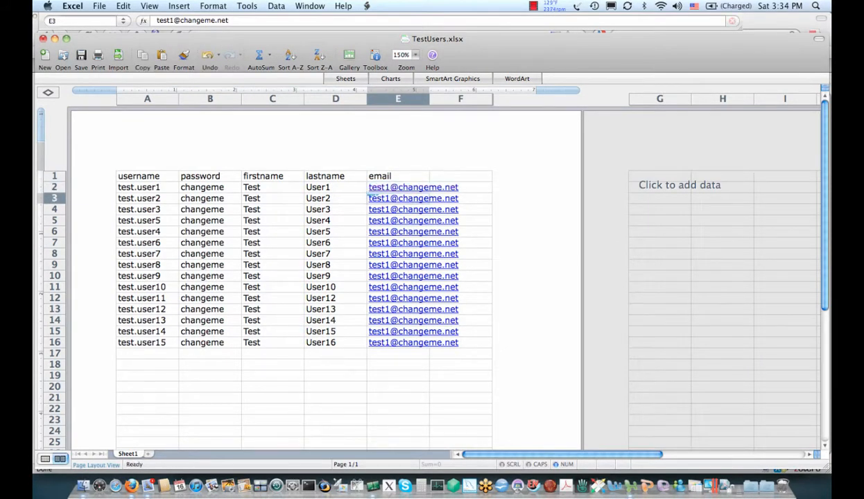
click(174, 21)
key(BackSpace)
text(2)
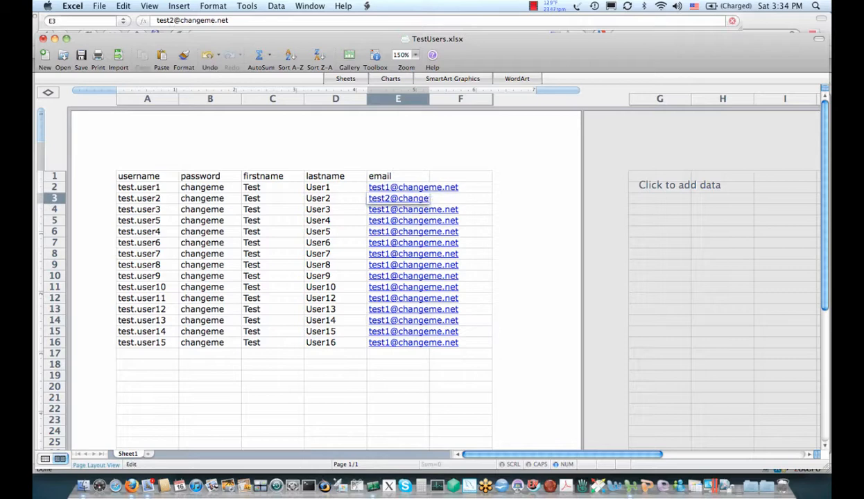
click(370, 206)
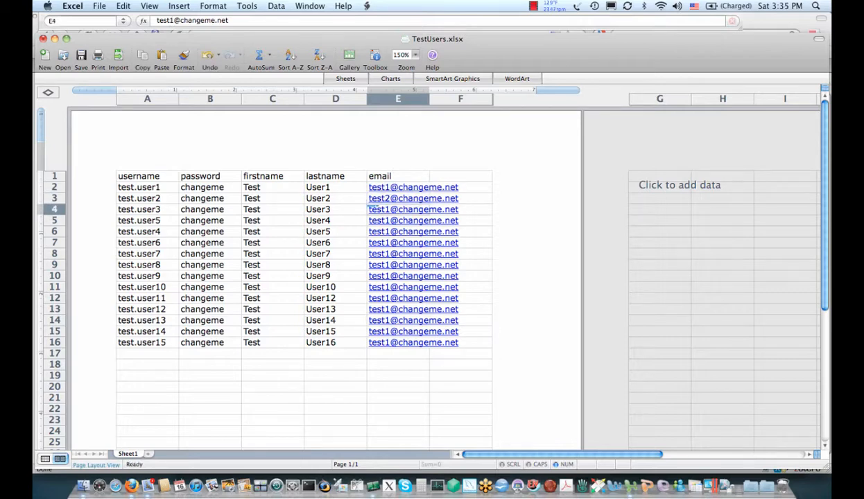
click(174, 21)
key(BackSpace)
text(3)
key(Return)
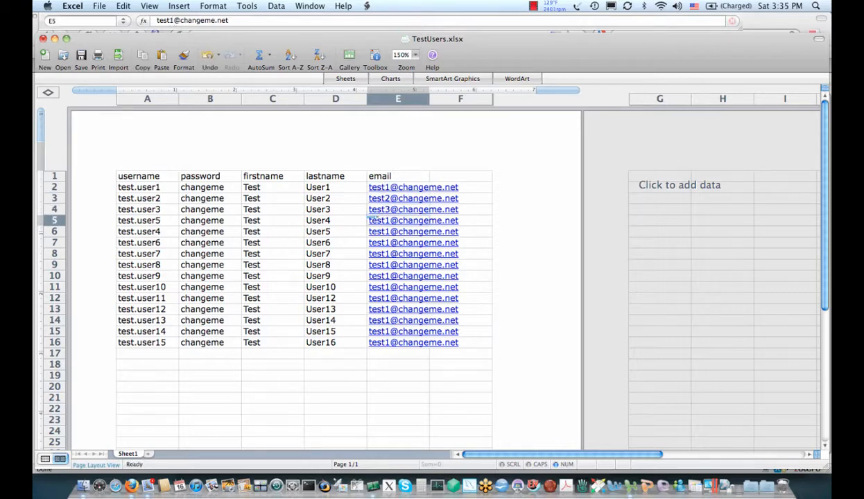
Step: Change the number in the email addresses in E5 and E6 to 4 and 5 respectively
double_click(368, 220)
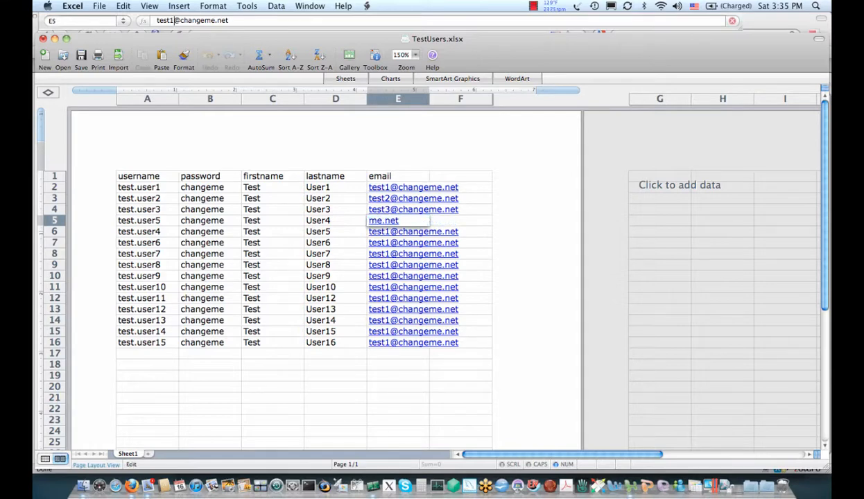
key(BackSpace)
text(4)
key(Return)
double_click(391, 231)
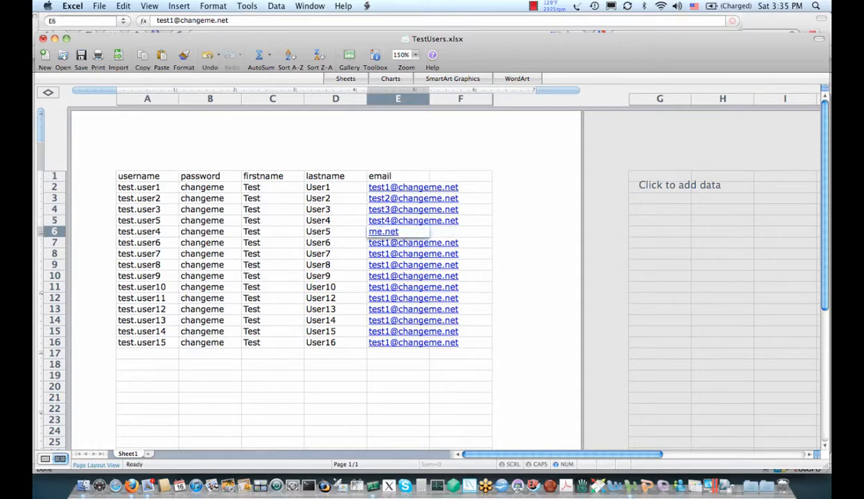
key(BackSpace)
text(5)
key(Return)
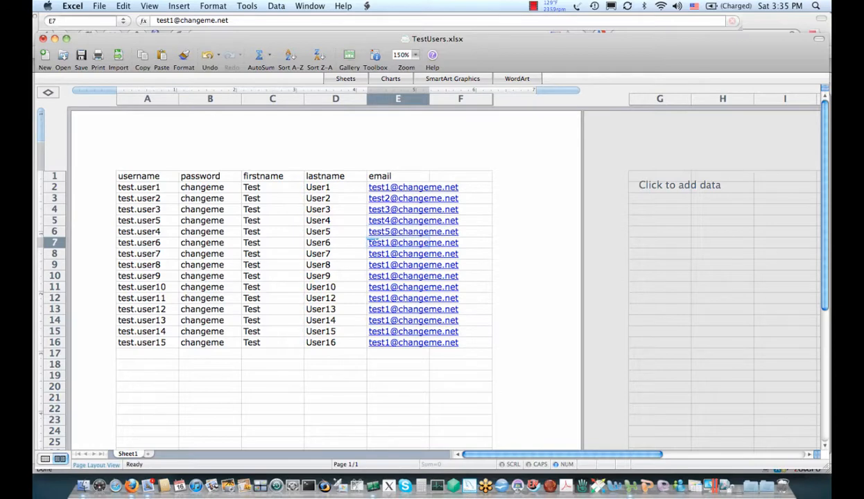
Step: Change the number in the email addresses in E7 and E8 to 6 and 7 respectively
double_click(368, 242)
key(BackSpace)
text(6)
key(Return)
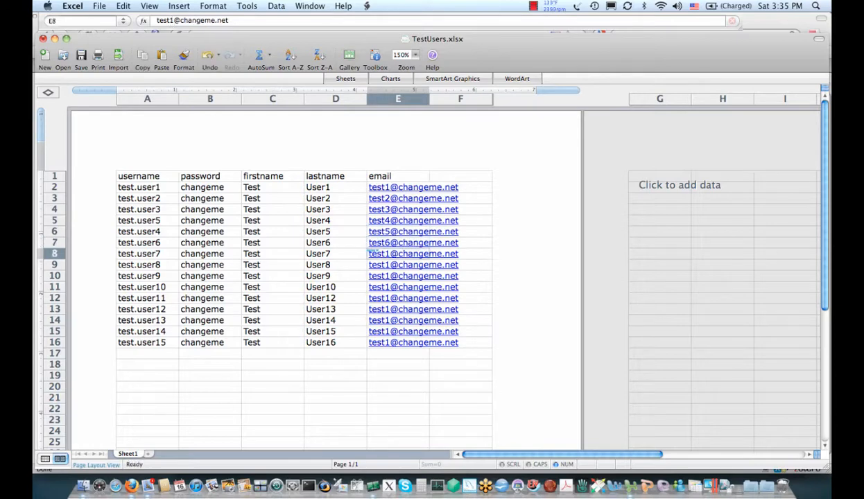
double_click(368, 252)
key(BackSpace)
text(7)
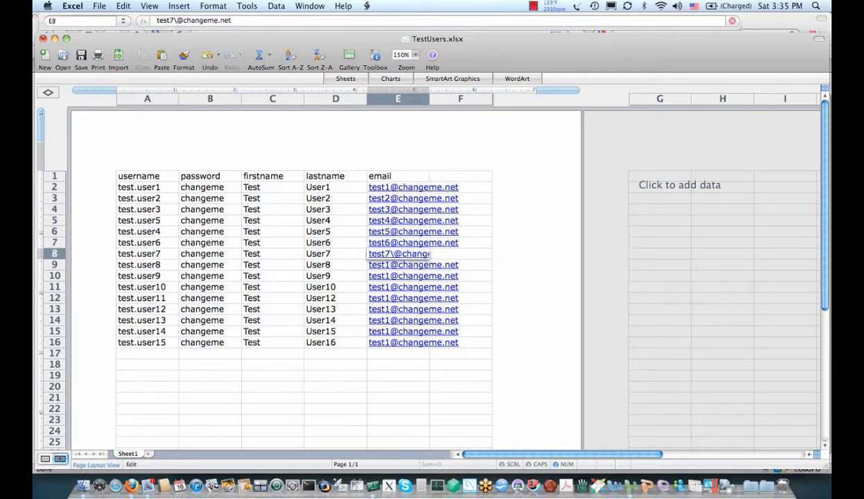
key(Return)
Step: Change the number in the email addresses in E9 and E10 to 8 and 9 respectively
double_click(369, 264)
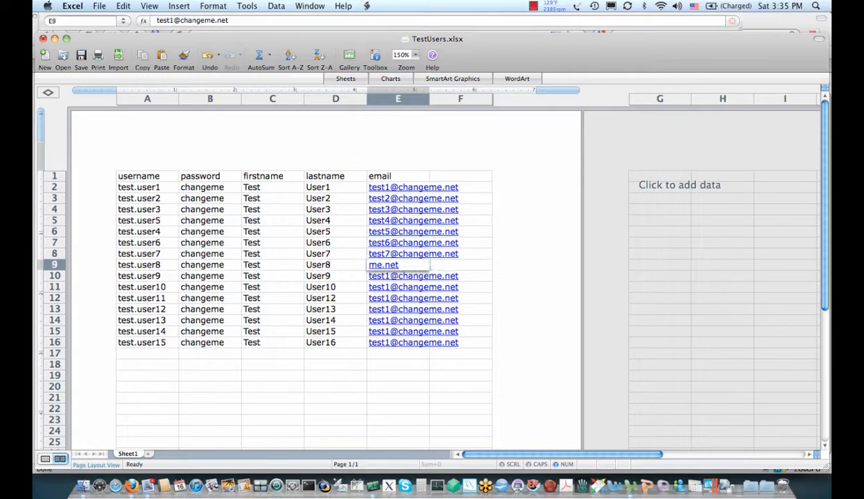
key(BackSpace)
text(8)
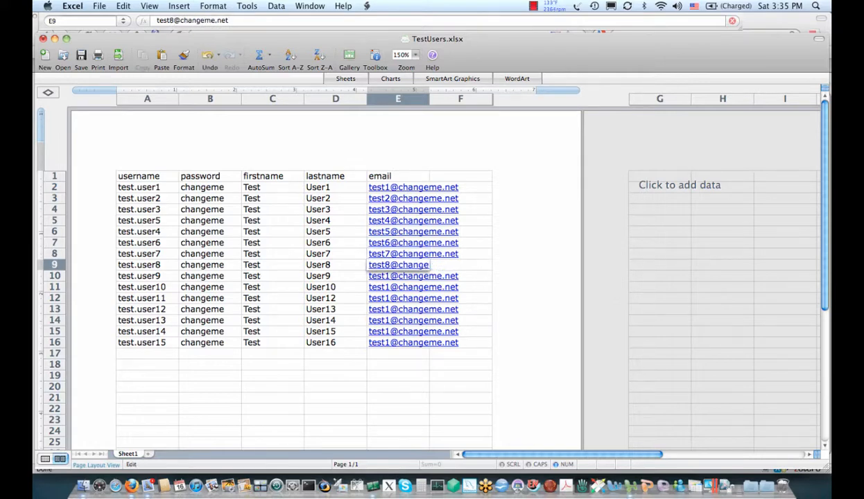
key(Return)
double_click(370, 276)
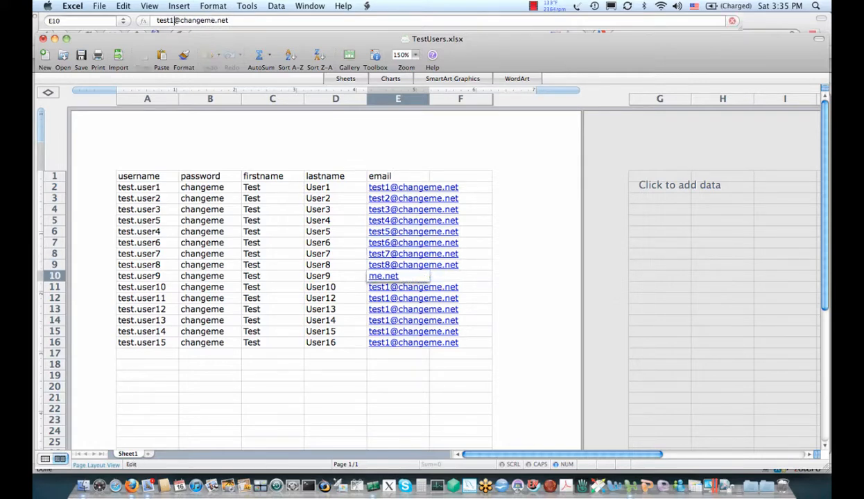
key(BackSpace)
text(9)
key(Return)
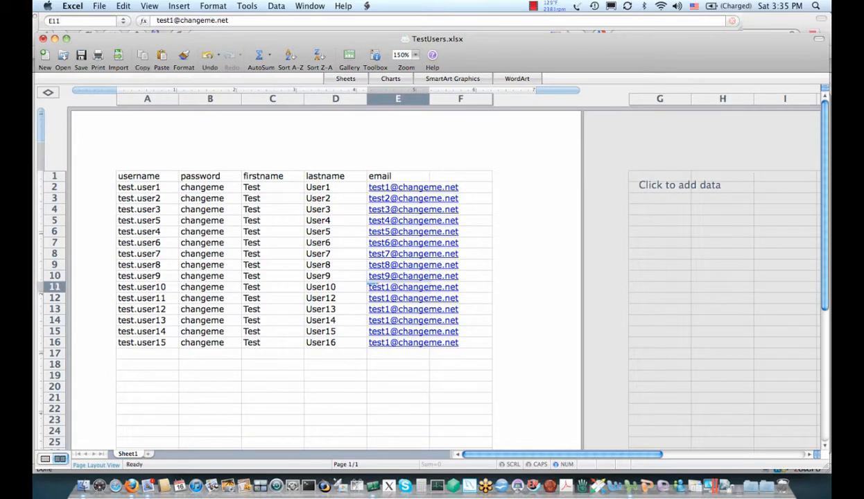
Step: Change the number in the email addresses in E11, E12 and E13 to 10, 11 and 12 respectively
double_click(370, 286)
text(0)
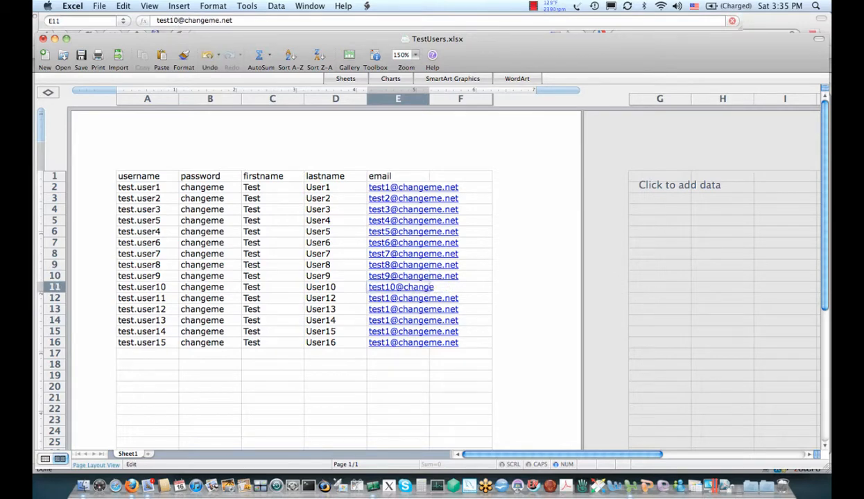
key(Return)
double_click(370, 298)
text(1)
key(Return)
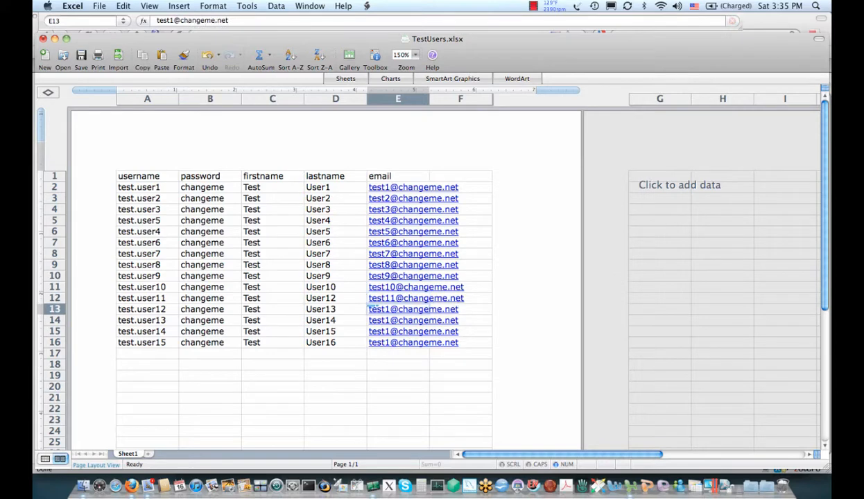
double_click(370, 309)
text(2)
key(Return)
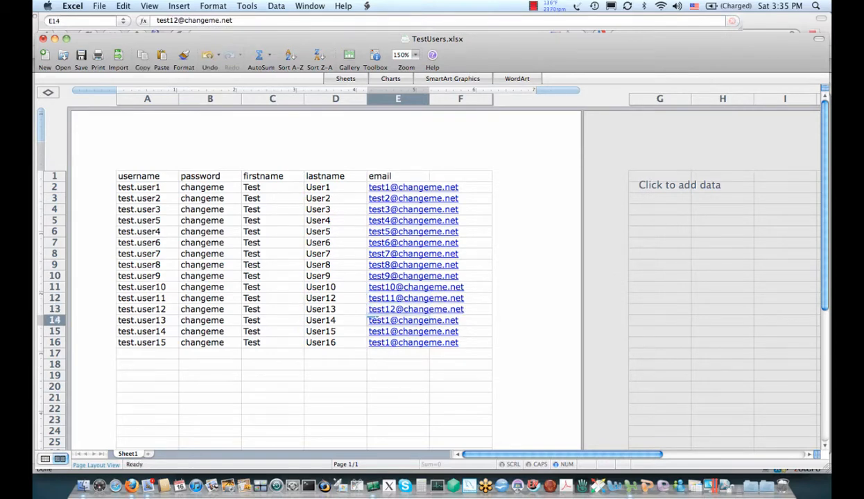
double_click(369, 320)
key(Return)
text(3)
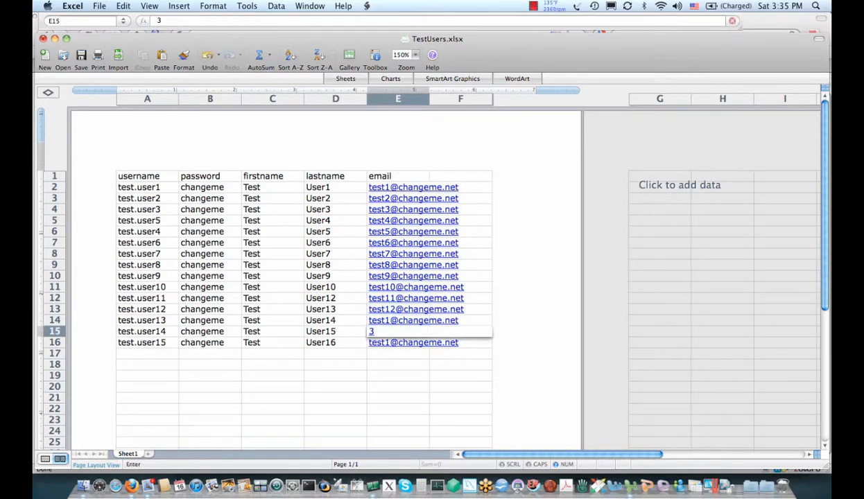
key(Escape)
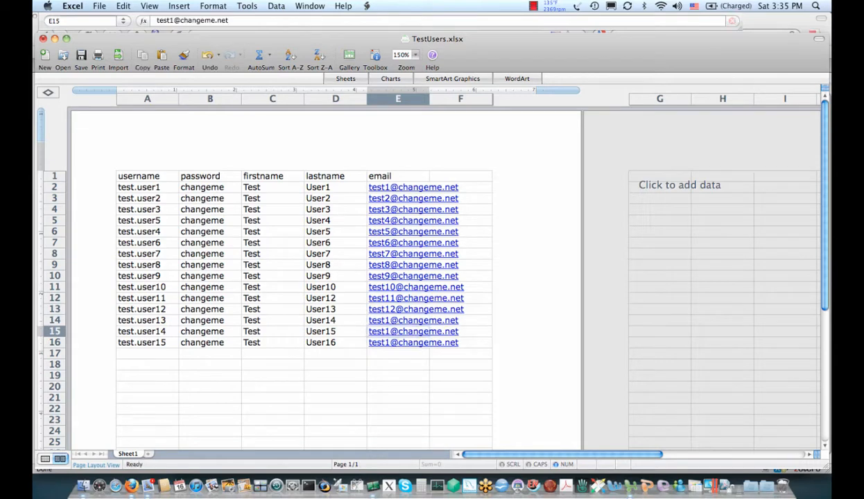
Step: Change the number in the email addresses in E15 and E16 to 13 and 14 respectively
double_click(370, 331)
text(3)
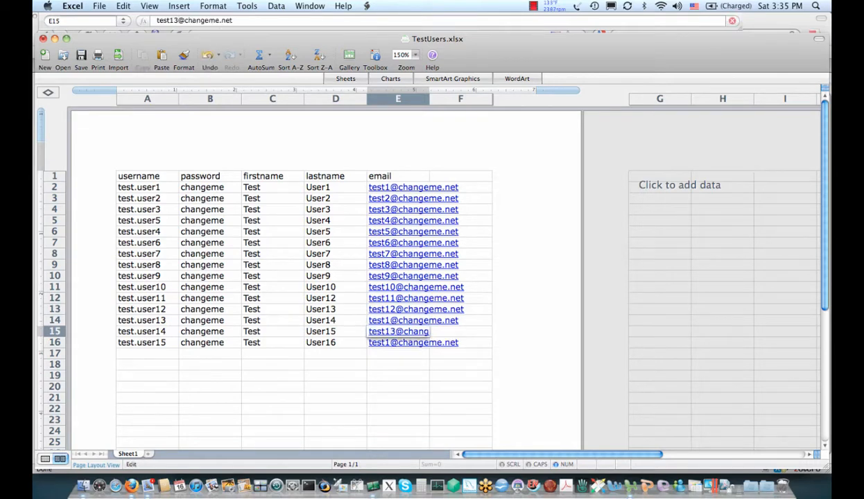
key(Return)
double_click(369, 342)
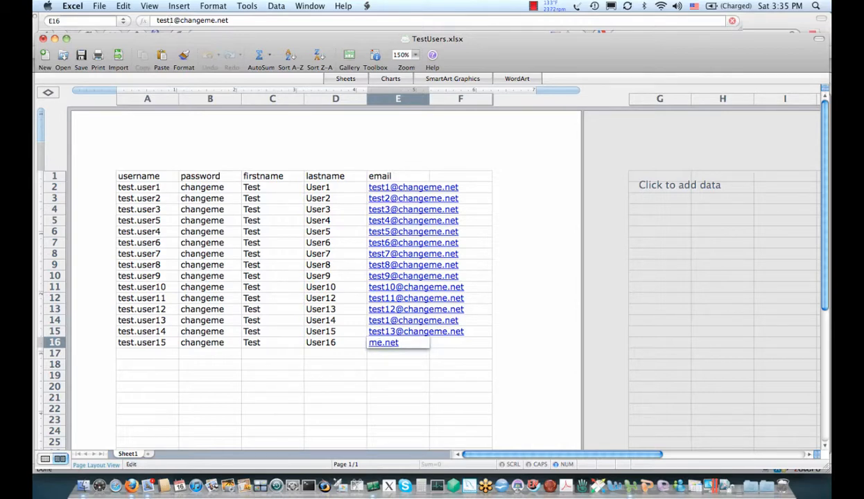
click(174, 21)
text(4)
key(Return)
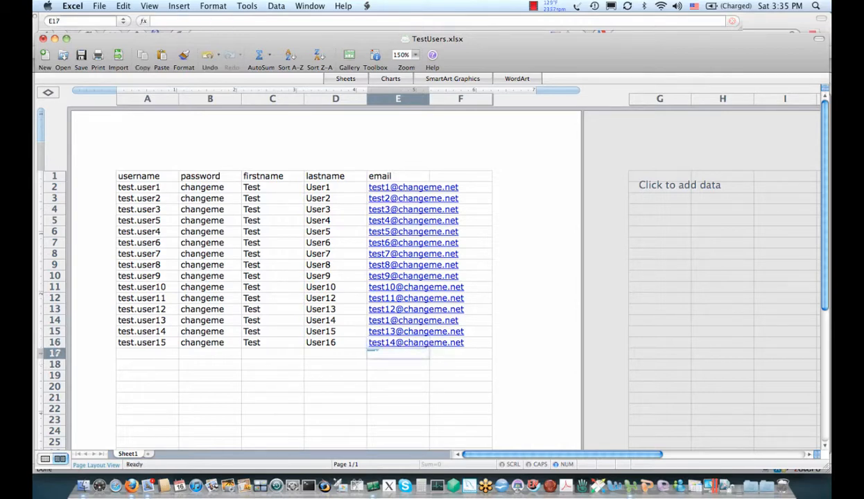
Step: Save the workbook, then save a copy to the Desktop as TestUsers.csv in MS-DOS Comma Separated format
click(79, 54)
click(95, 6)
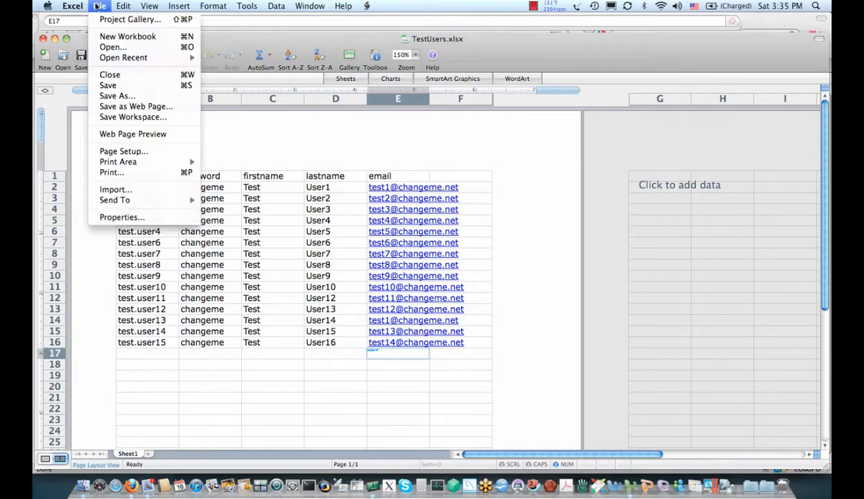
click(111, 96)
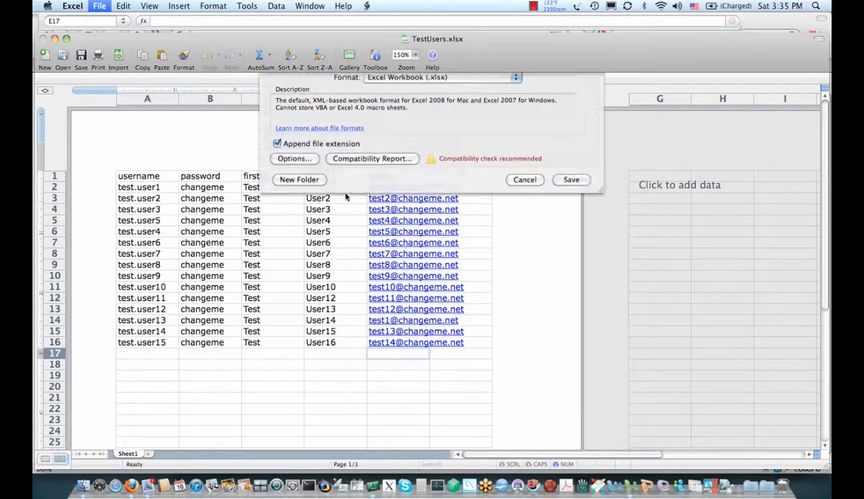
click(423, 214)
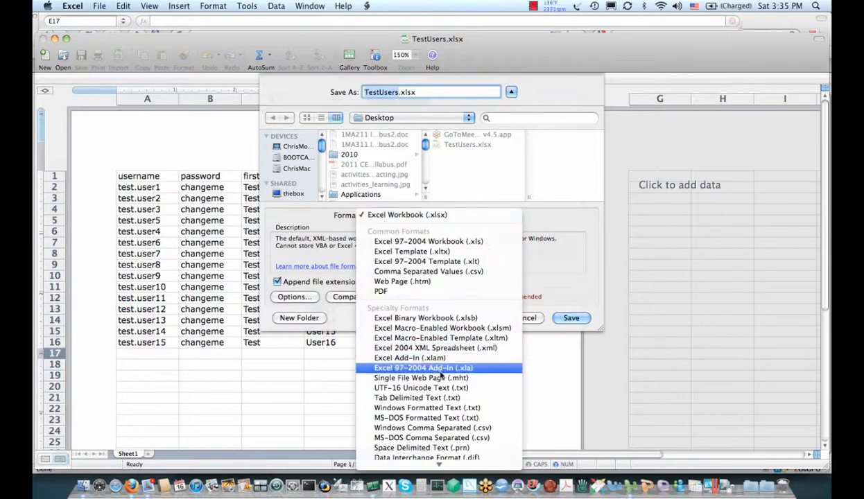
scroll(440, 381, down, 1)
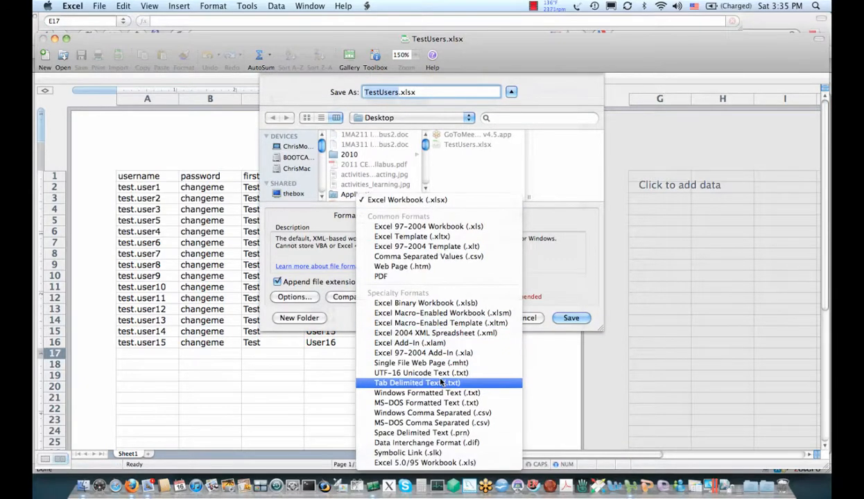
click(438, 428)
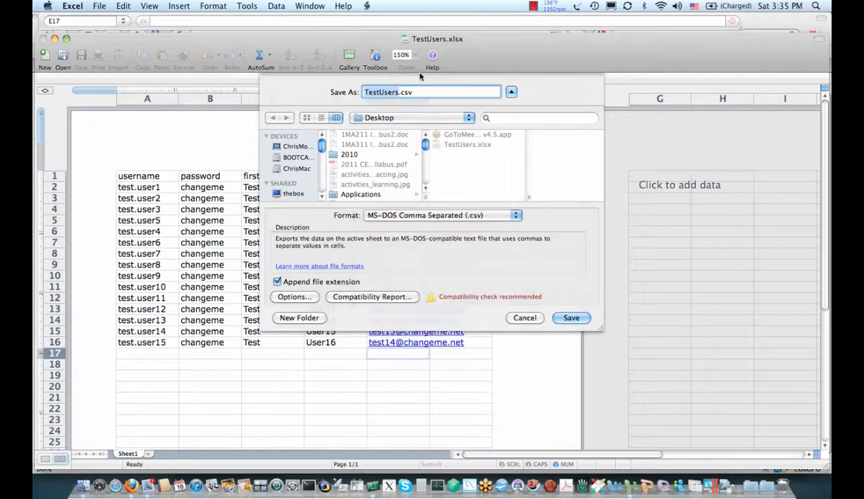
click(571, 319)
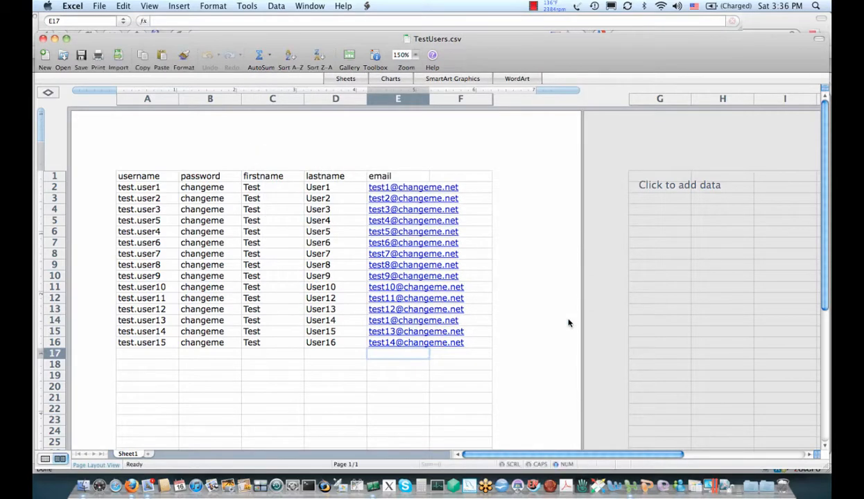
Step: Switch to the Upload users page in Firefox and attach TestUsers.csv from the Desktop as the upload file
click(55, 39)
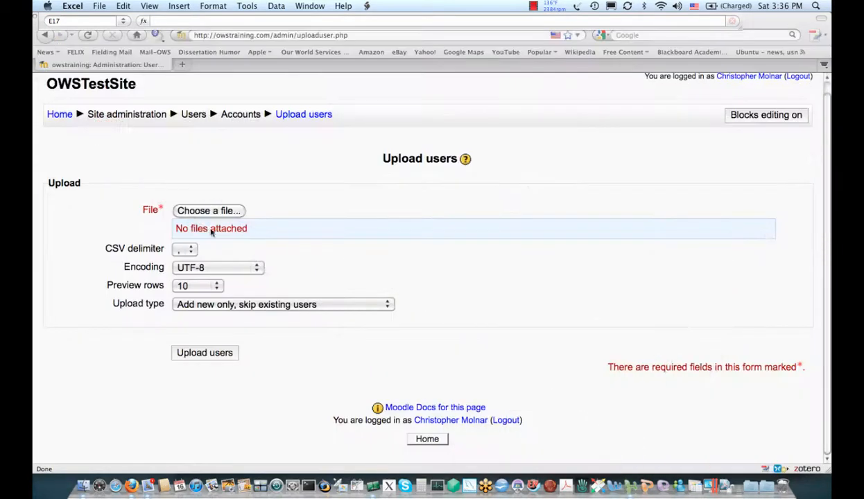
click(233, 218)
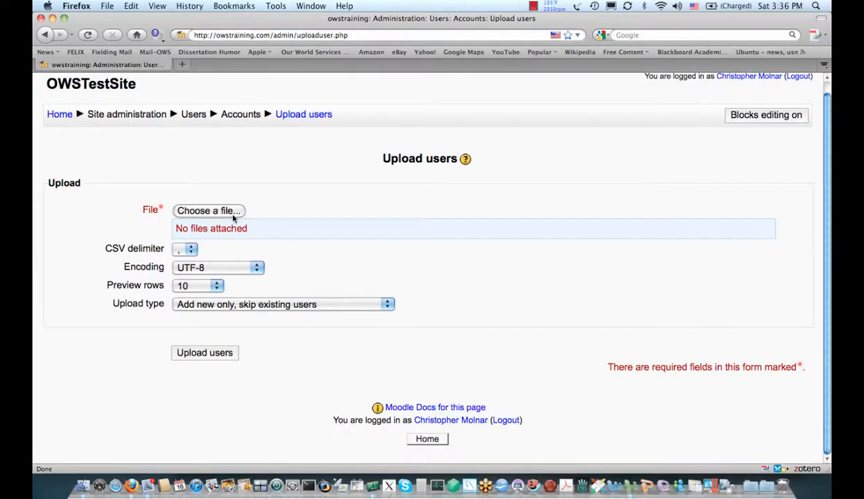
click(215, 212)
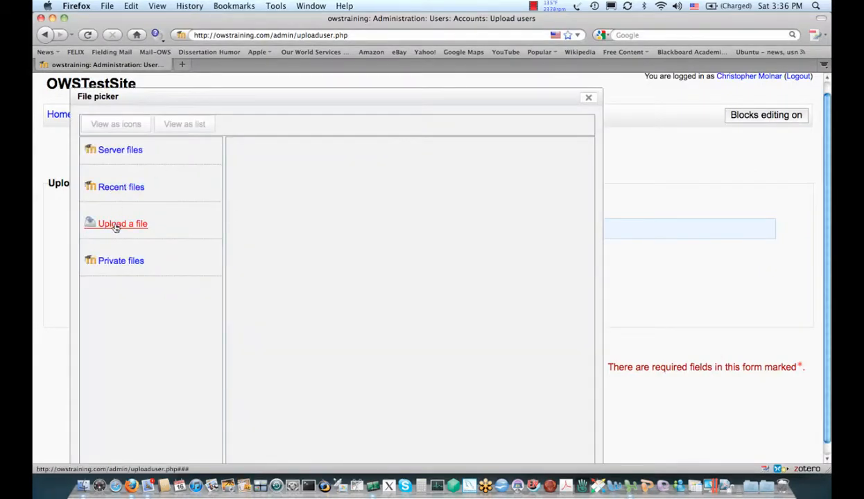
click(115, 227)
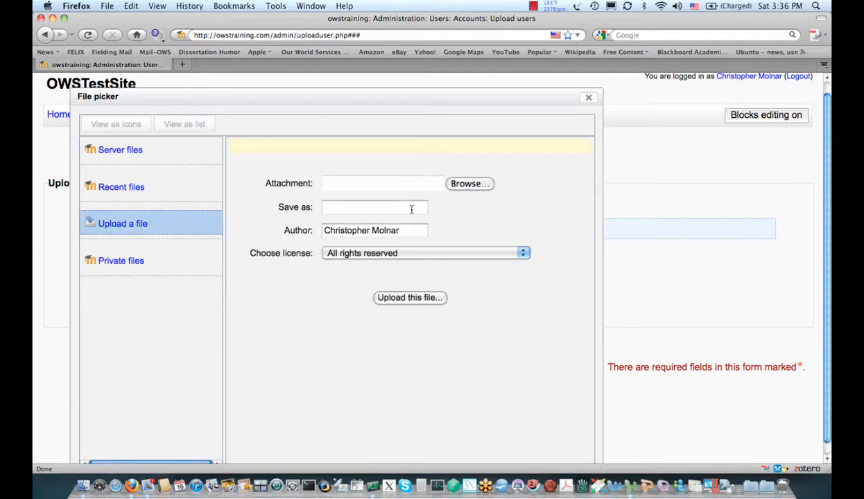
click(462, 184)
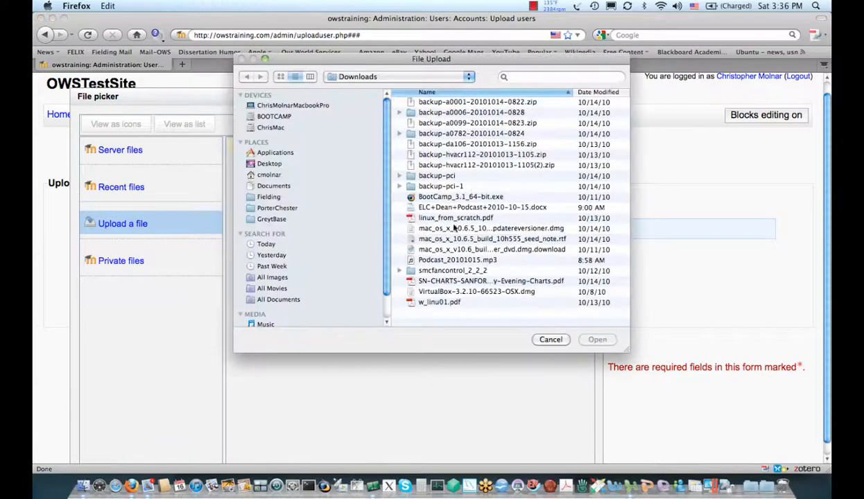
click(269, 187)
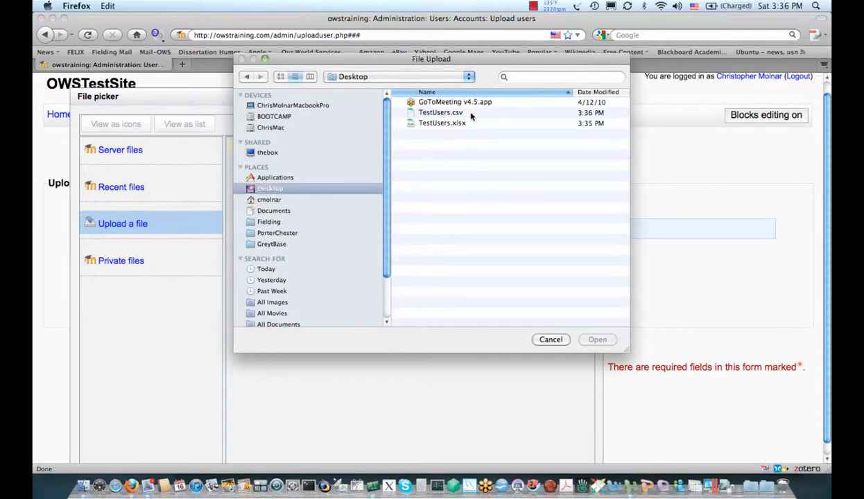
click(459, 114)
click(598, 340)
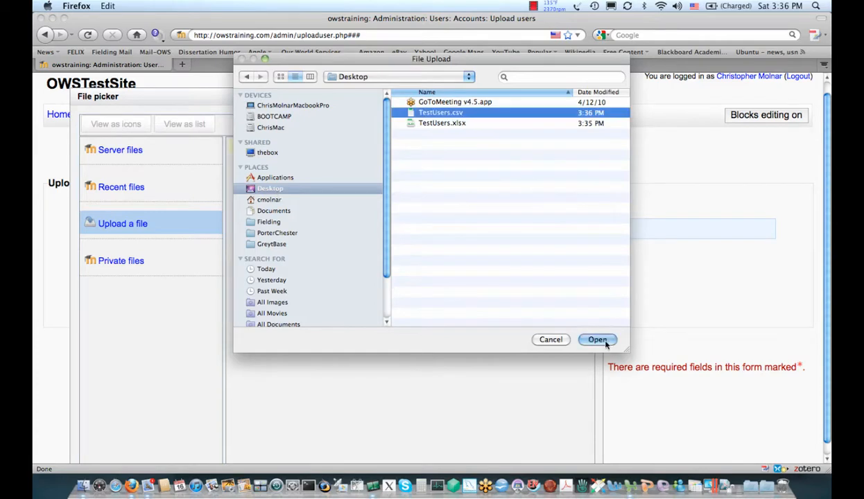
click(380, 208)
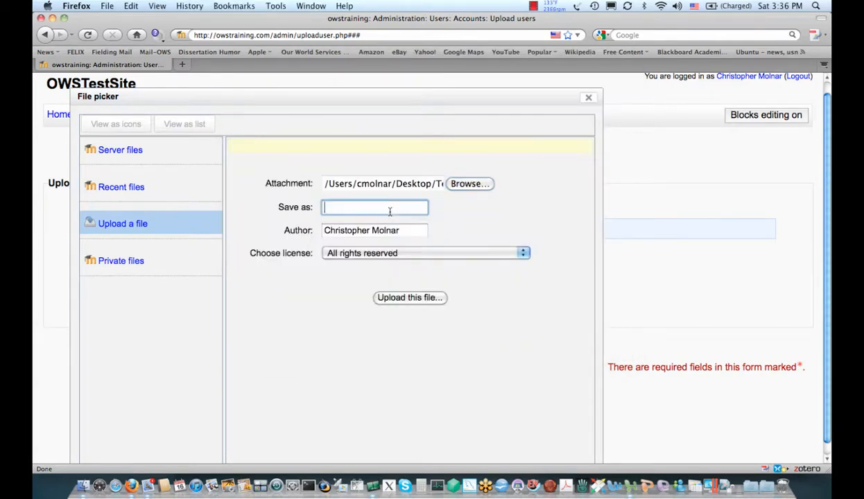
click(396, 299)
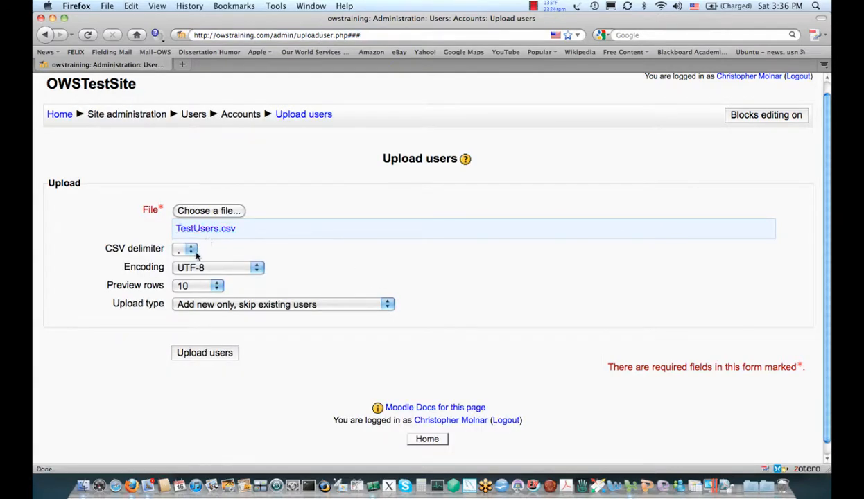
Step: Submit the attached file for the upload preview and keep the new user password setting at Field required in file
scroll(291, 319, down, 1)
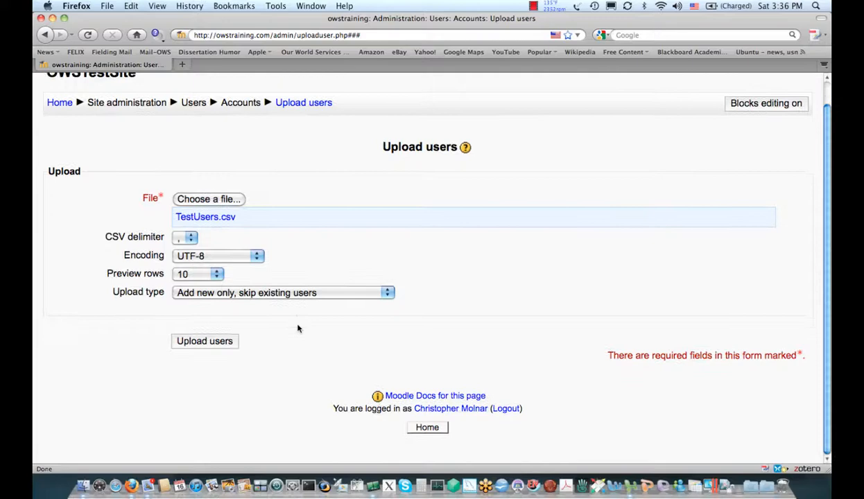
click(223, 342)
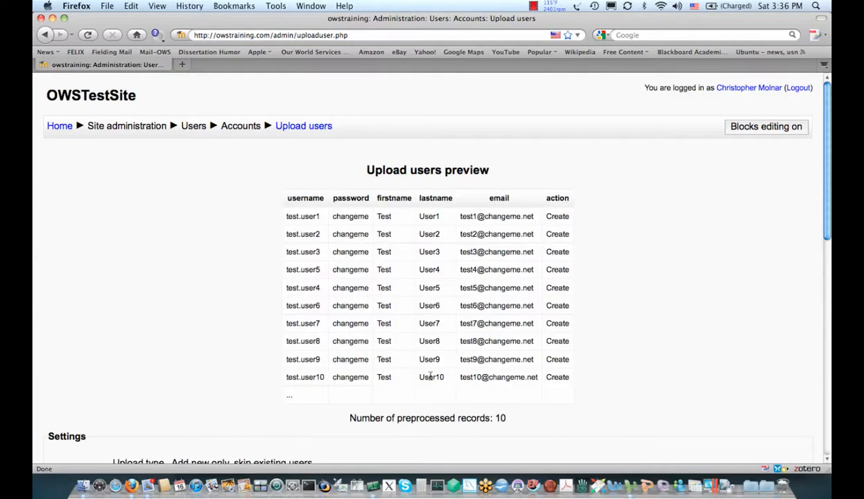
scroll(425, 368, down, 3)
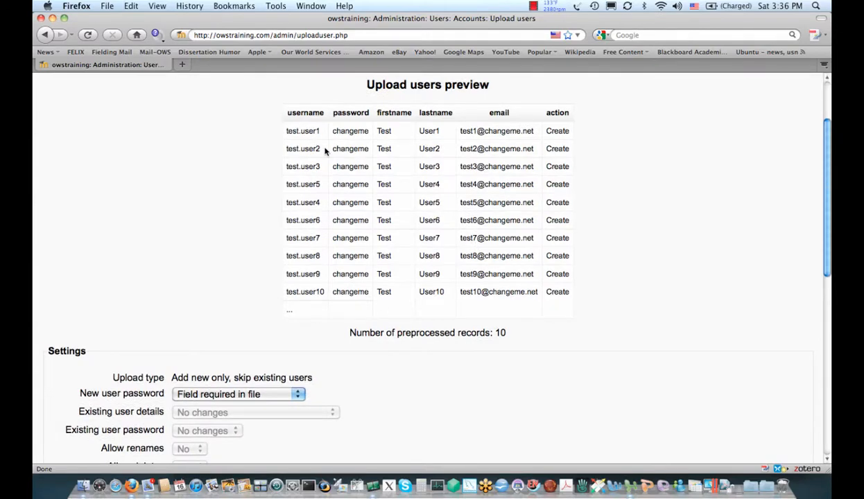
scroll(324, 149, down, 5)
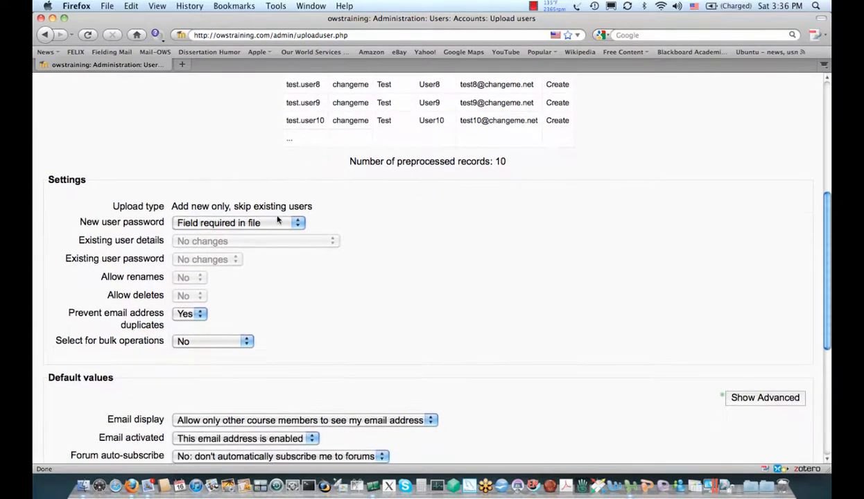
click(276, 223)
click(277, 222)
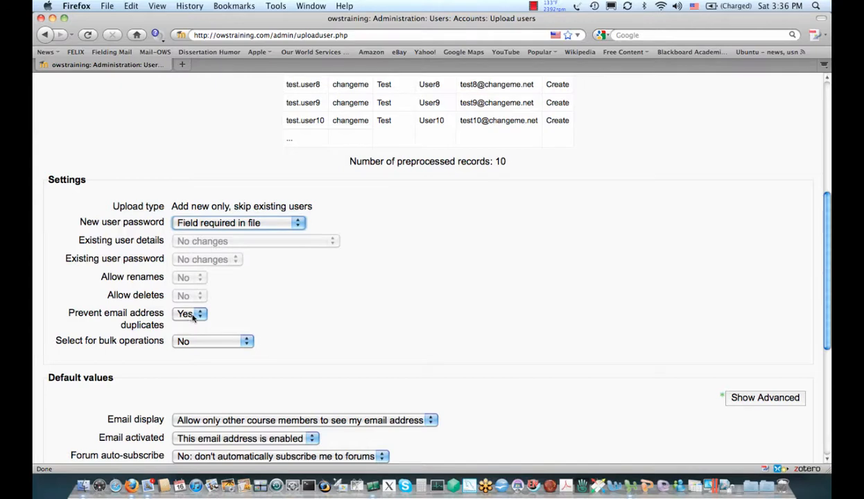
Step: In the default values, set email activated to "This email address is disabled" and keep forum auto-subscribe at No
scroll(458, 283, up, 5)
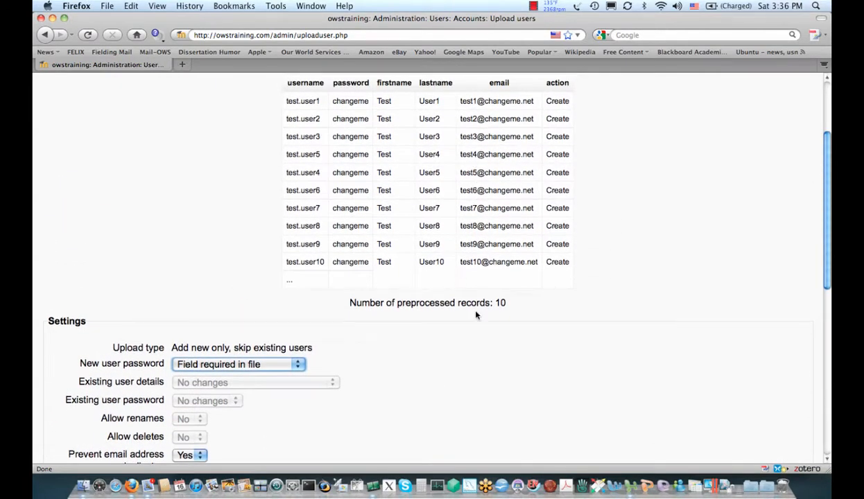
scroll(476, 315, down, 5)
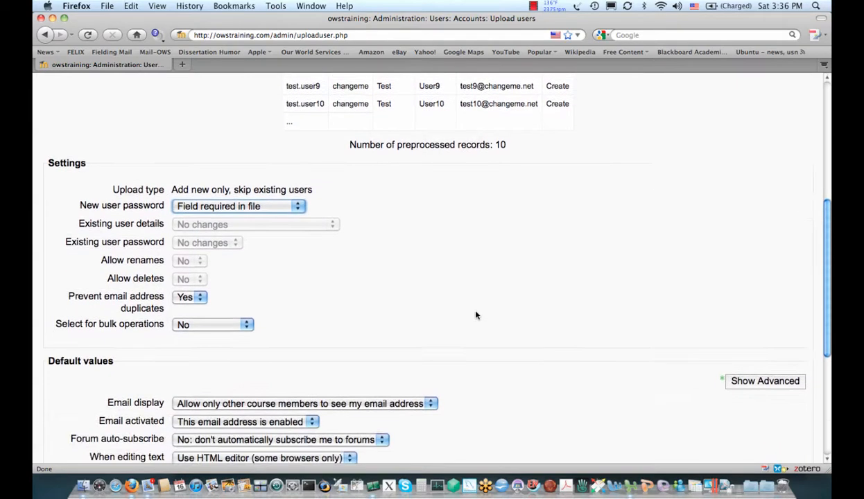
scroll(321, 309, down, 5)
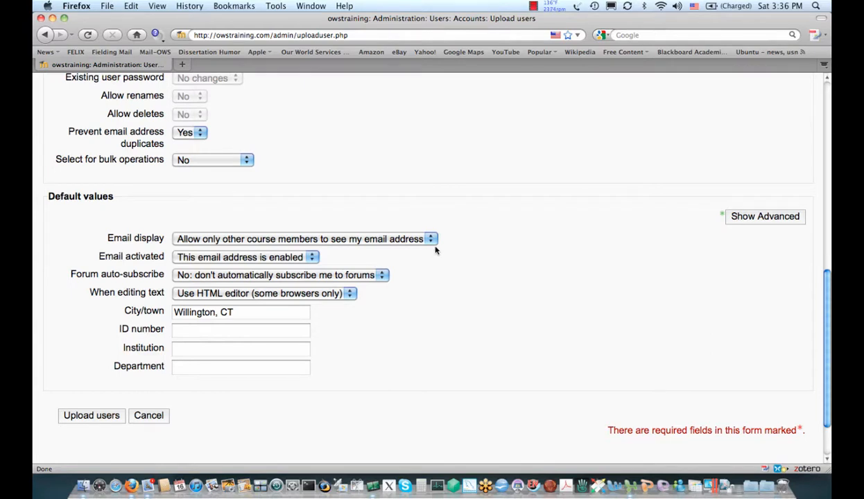
click(295, 258)
click(298, 283)
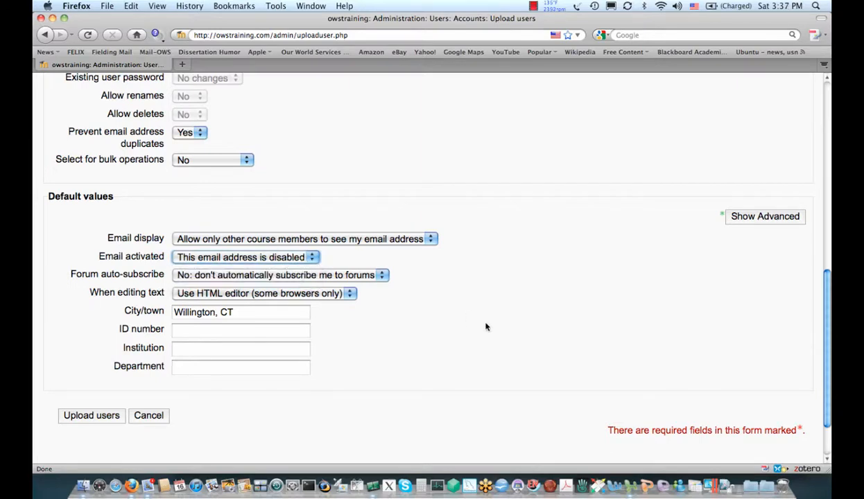
click(375, 276)
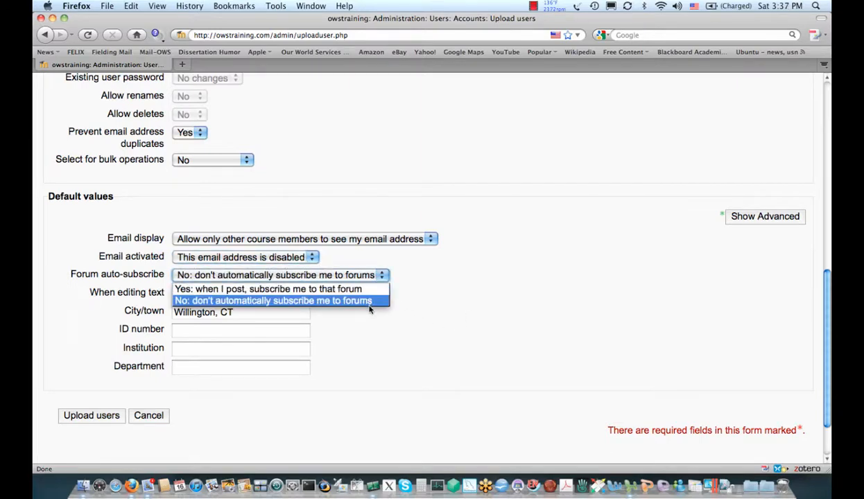
click(369, 303)
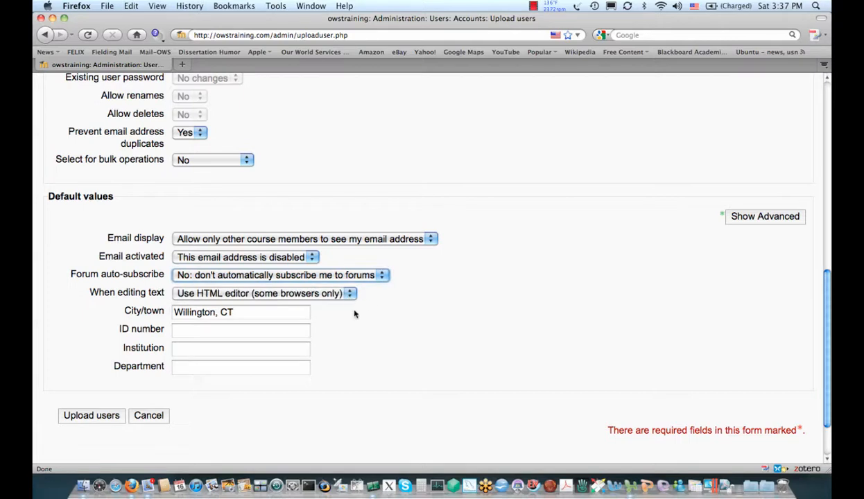
Step: Replace the default city/town with "Changeme, CT"
click(270, 314)
key(super+a)
text(Change,)
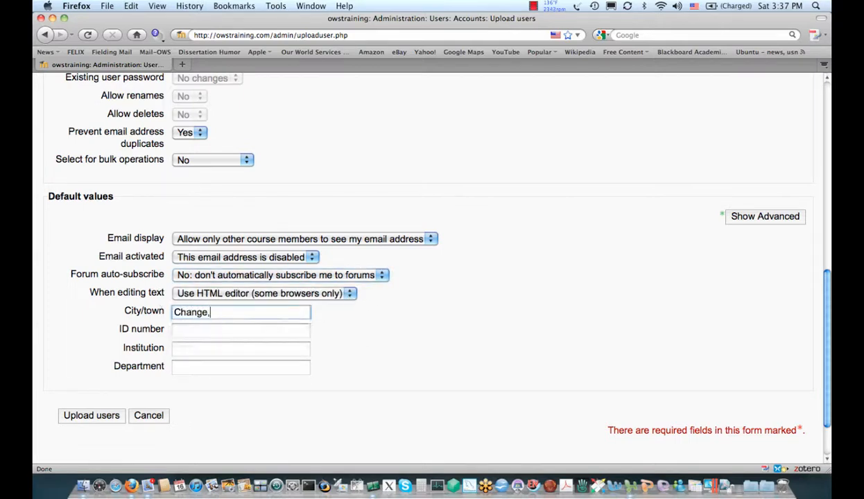
key(BackSpace)
text(me )
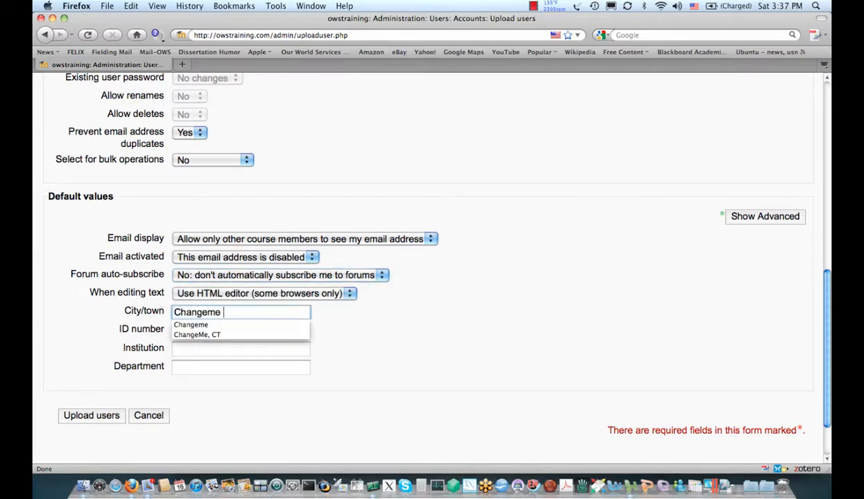
text(, CT)
key(Tab)
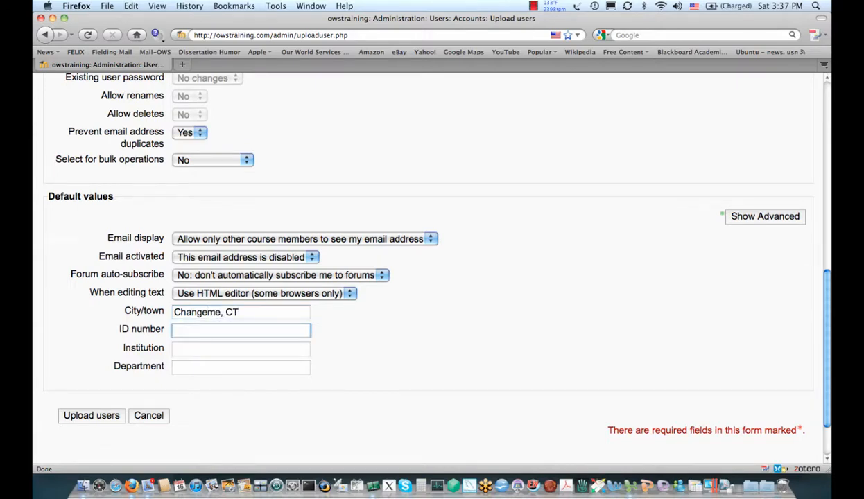
Step: Enter "Test Institute" as the default institution and "HVAC" as the department, leaving the ID number blank
key(Tab)
text(TE)
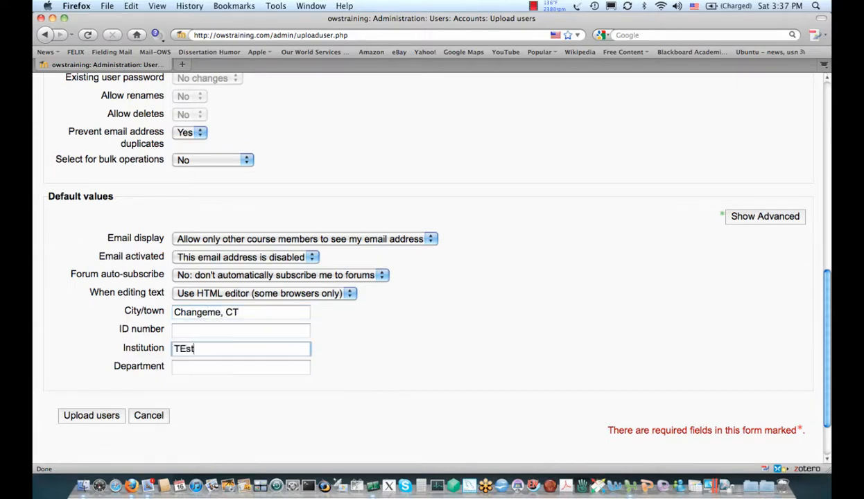
key(BackSpace)
text(et)
key(BackSpace)
text(st Institute)
key(Tab)
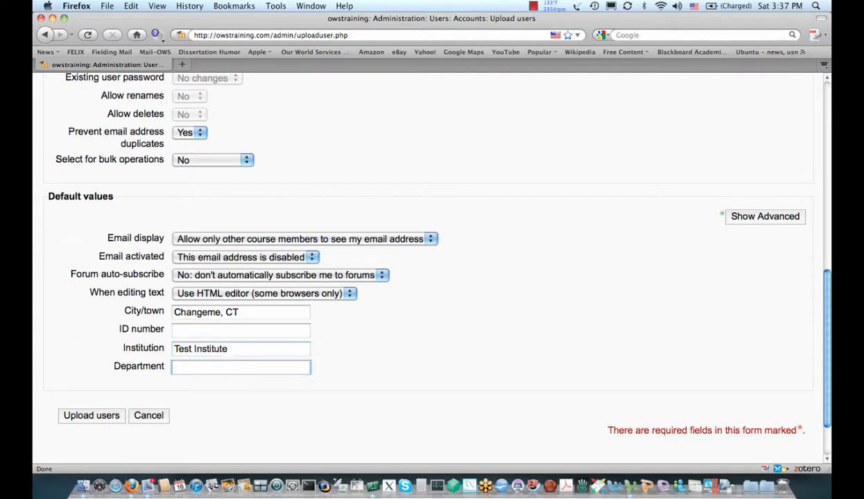
text(HVAC)
key(Return)
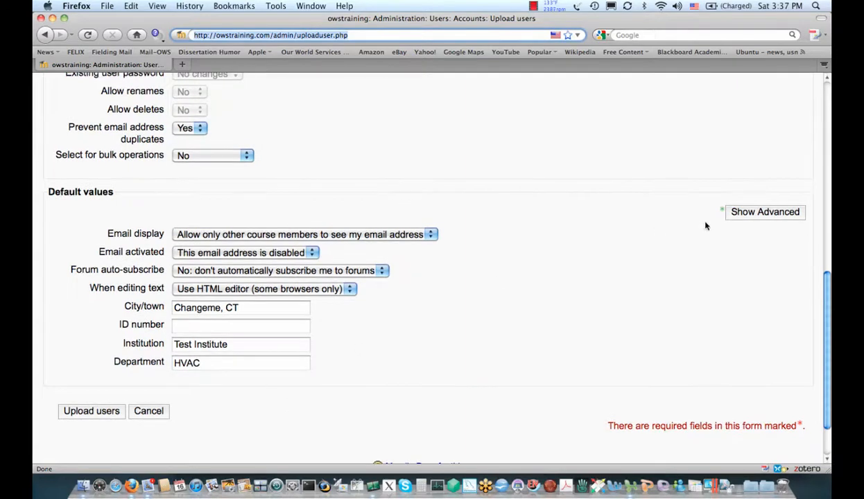
Step: Show the advanced default values, review them through to the address field, and submit the user upload
click(749, 217)
scroll(624, 249, down, 5)
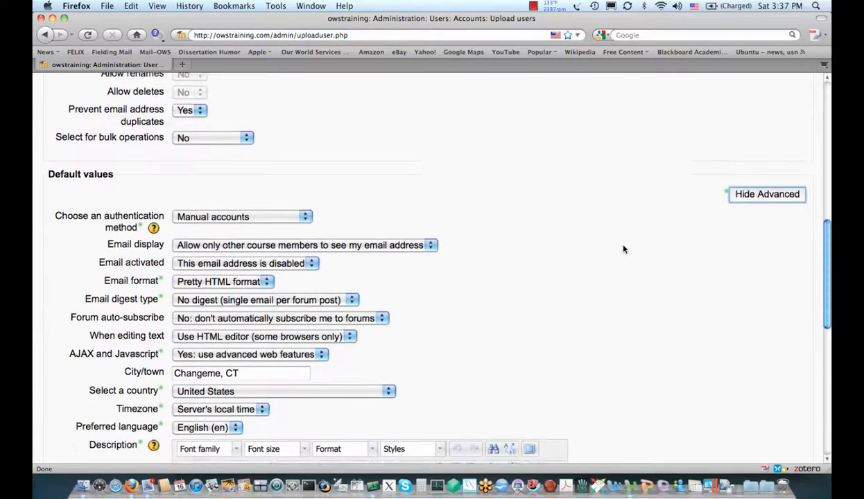
scroll(624, 250, down, 3)
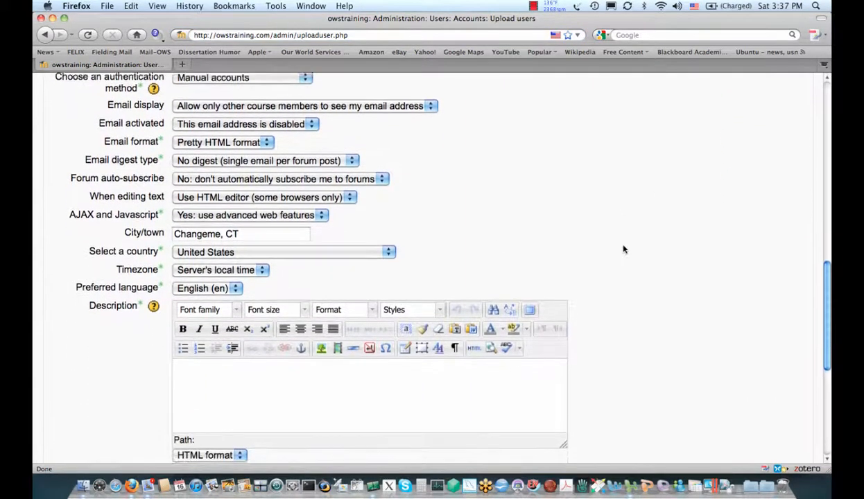
scroll(623, 249, down, 8)
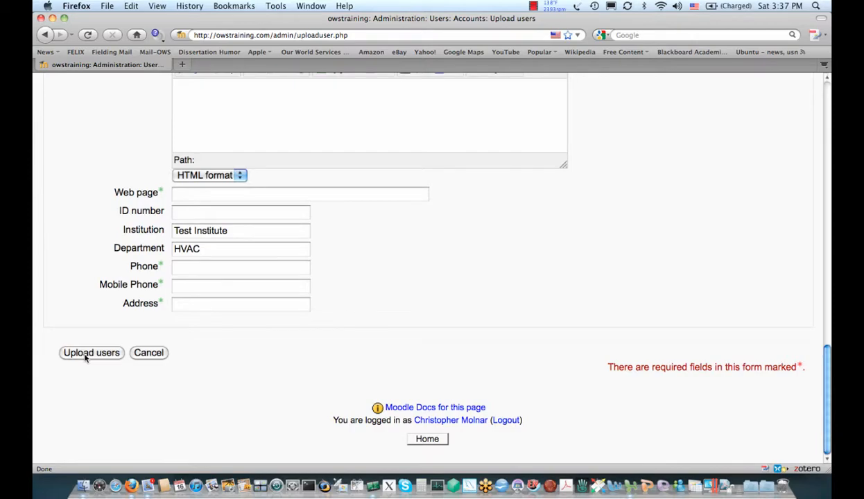
click(85, 355)
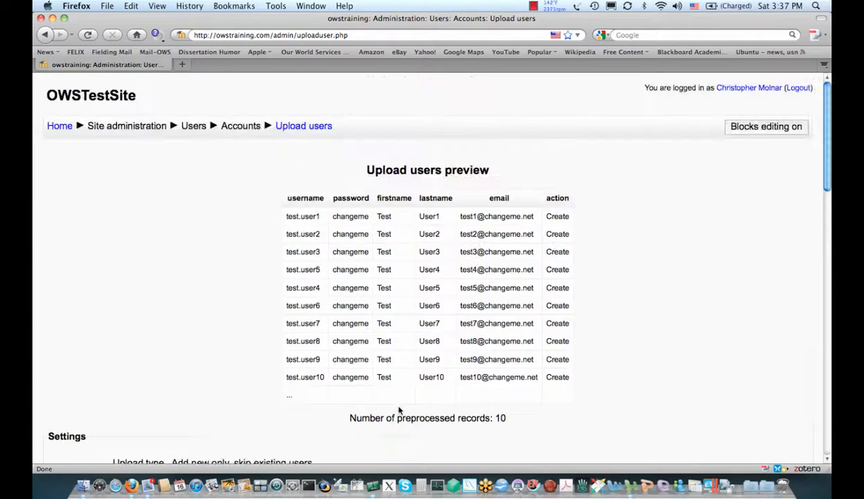
Step: Submit the user upload again from the reloaded preview form, including the advanced default values
scroll(399, 411, down, 20)
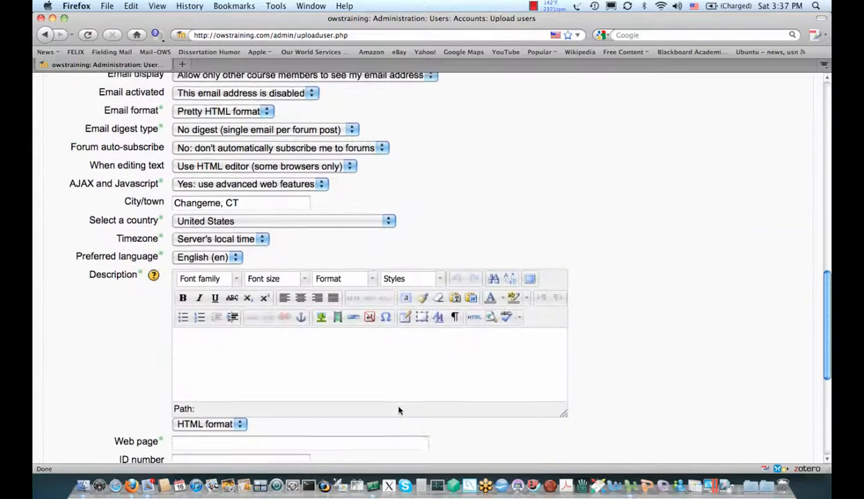
scroll(399, 411, down, 5)
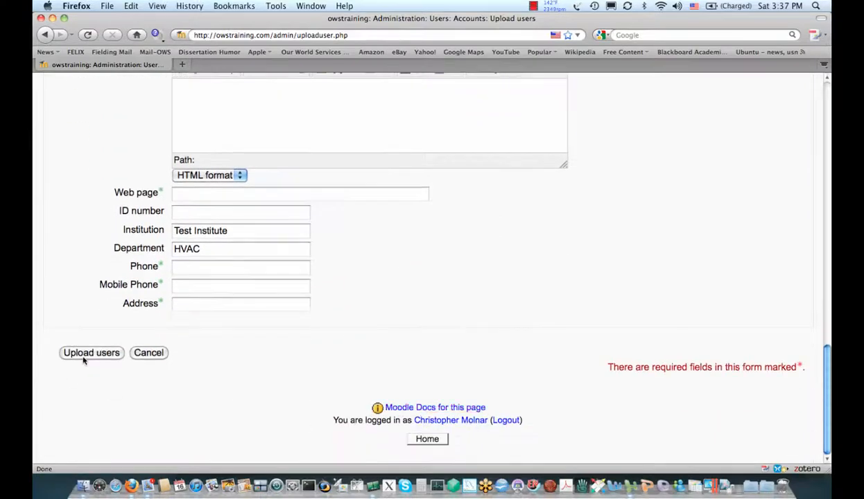
click(86, 357)
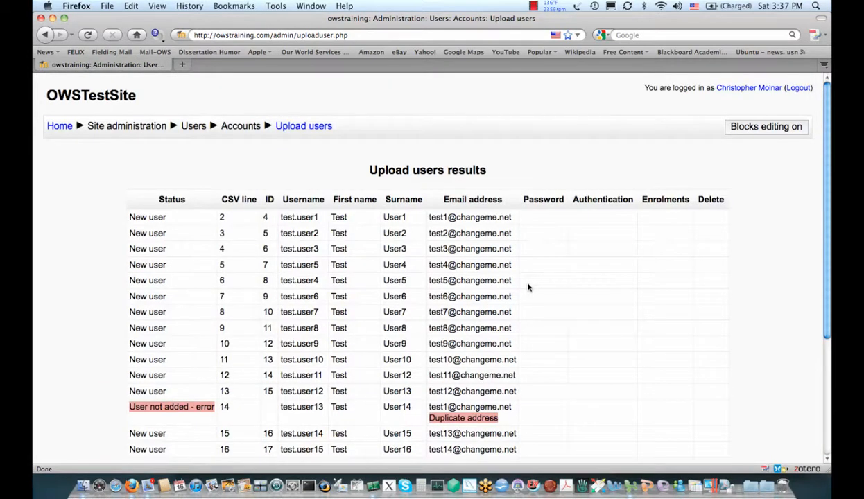
Step: Review the upload results table and summary for rejected users, and continue back to the upload form
scroll(528, 287, down, 4)
scroll(528, 287, up, 3)
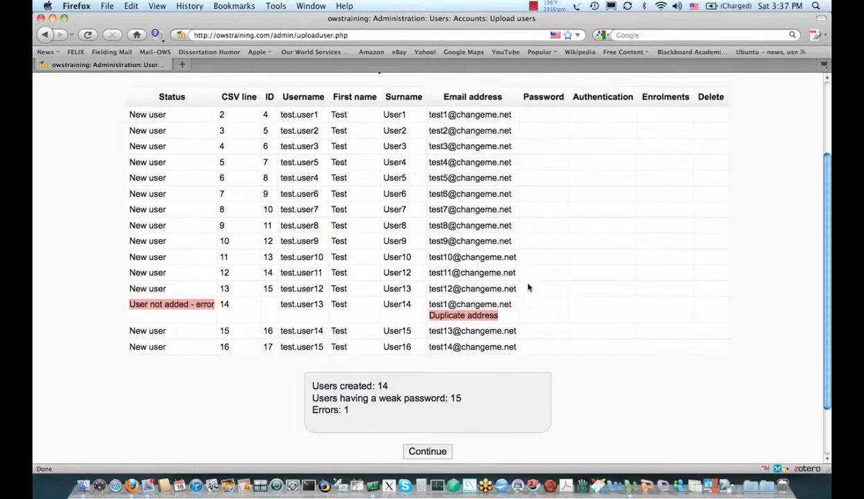
scroll(195, 183, down, 3)
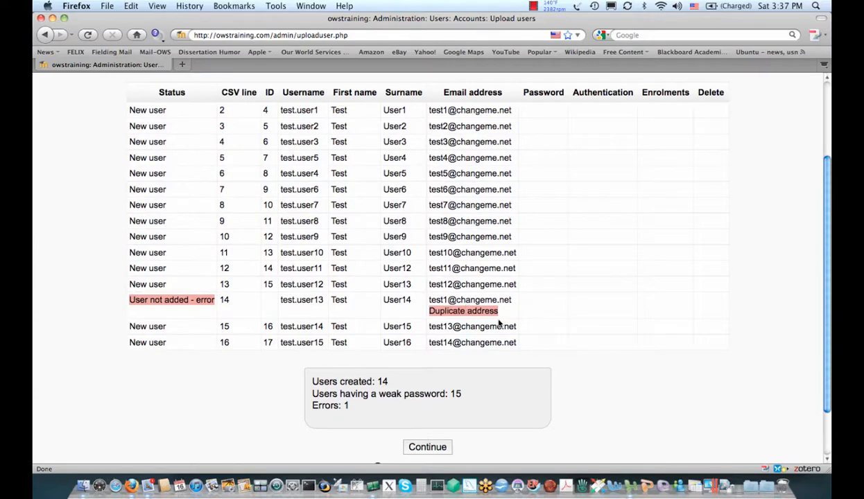
drag(502, 324, 436, 307)
click(436, 306)
scroll(713, 302, down, 2)
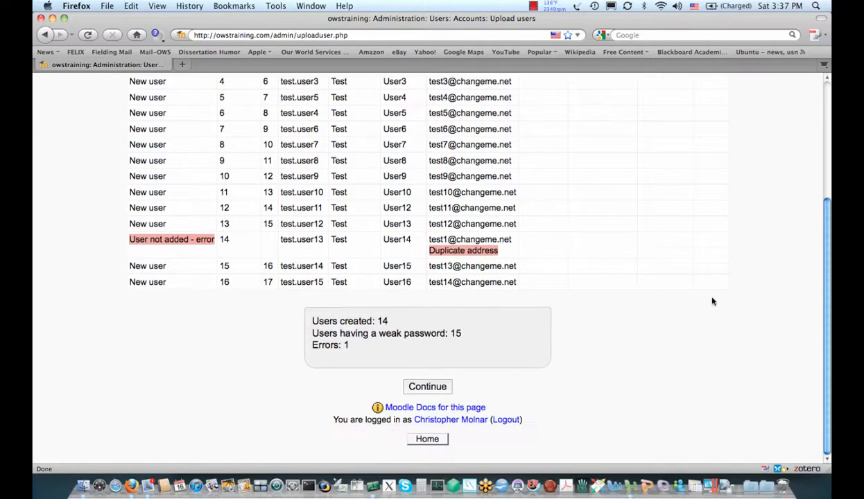
click(429, 388)
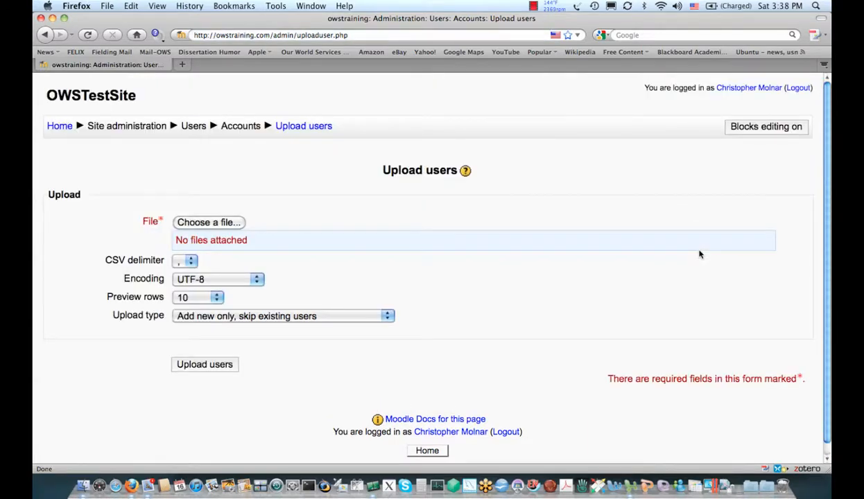
Step: Return to the site home page and open the site-wide list of user accounts to check the uploaded test users
scroll(700, 255, down, 1)
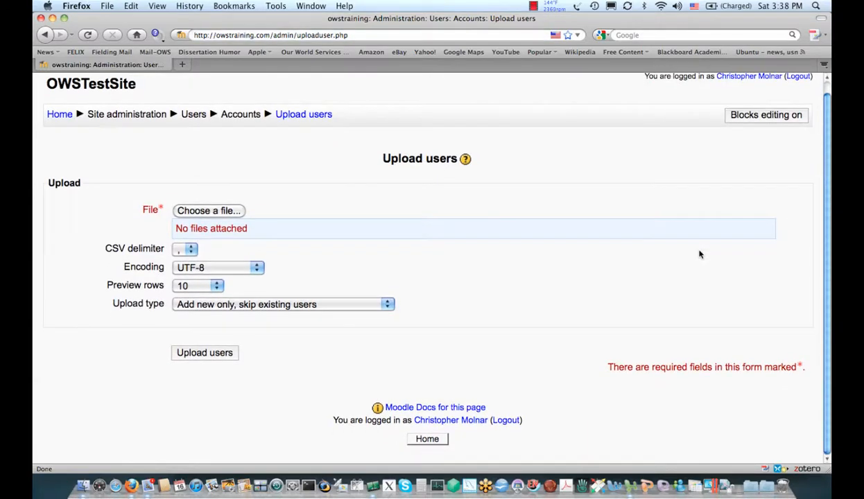
click(58, 114)
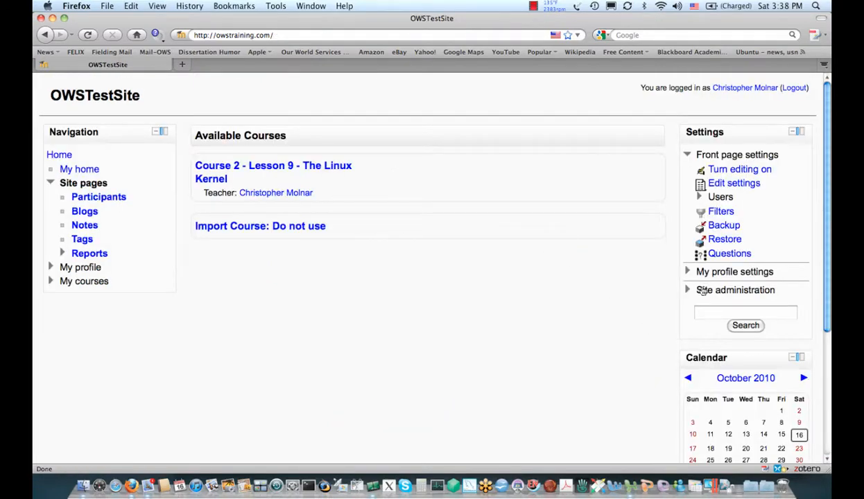
click(703, 291)
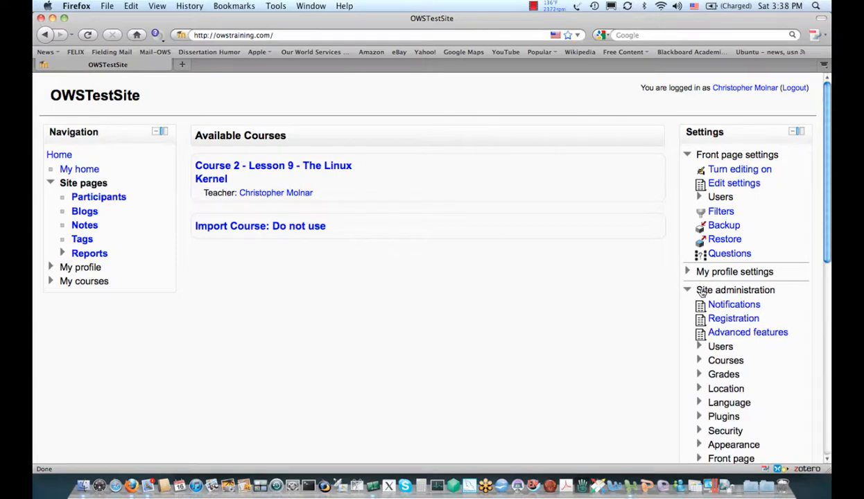
click(714, 346)
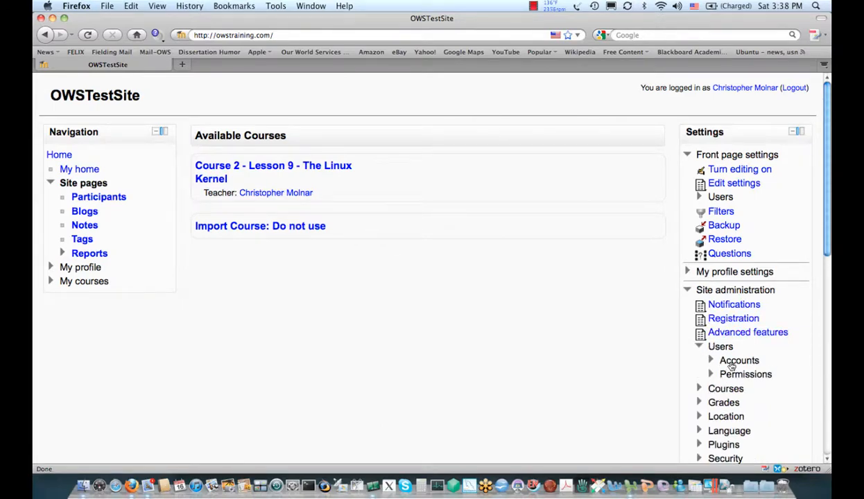
click(731, 363)
click(749, 378)
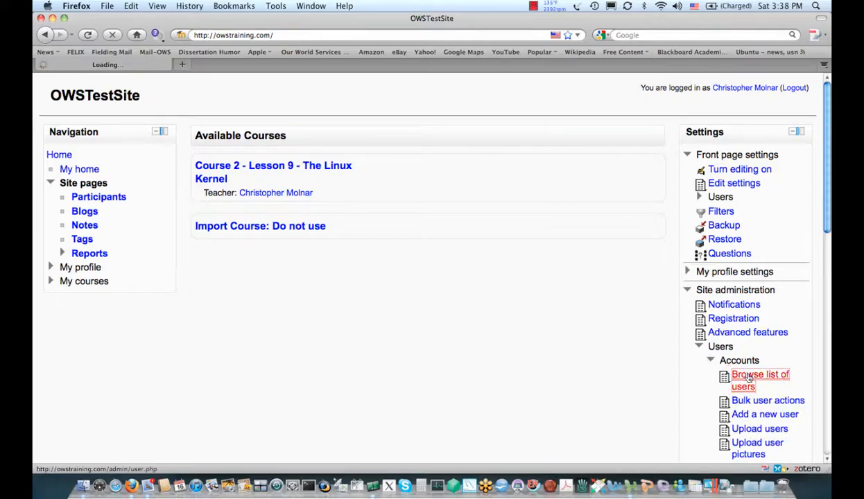
scroll(749, 378, down, 10)
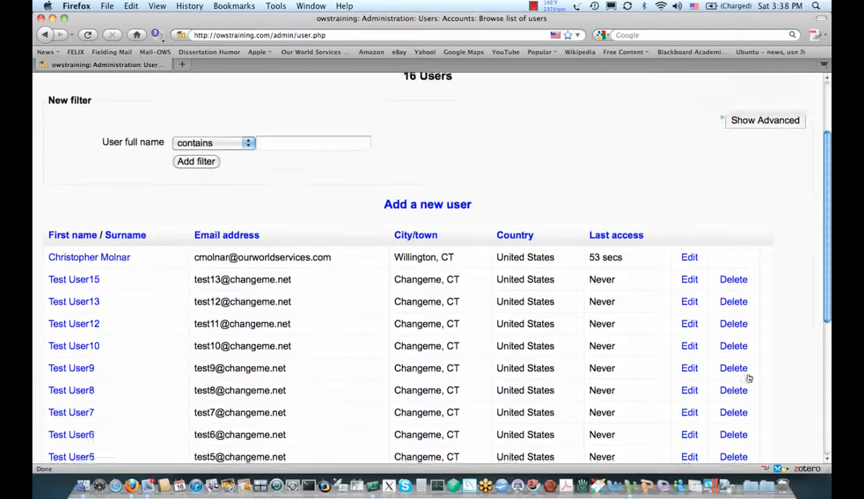
scroll(749, 378, down, 3)
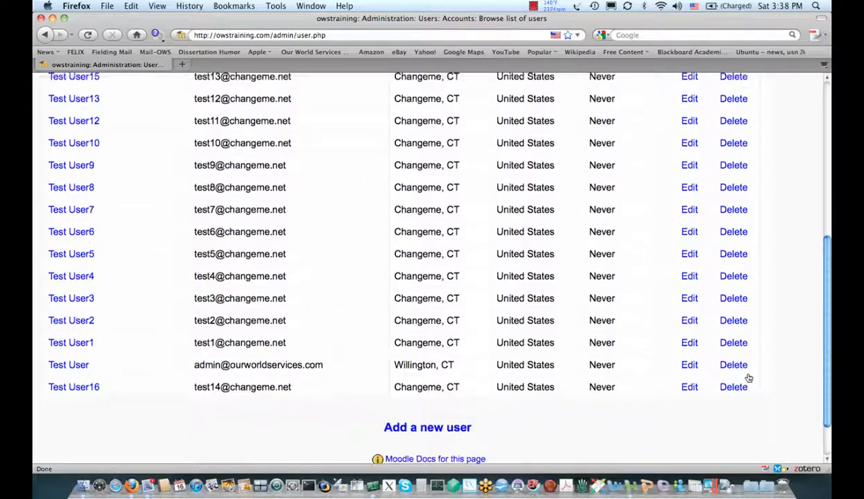
scroll(750, 378, up, 3)
scroll(749, 378, down, 3)
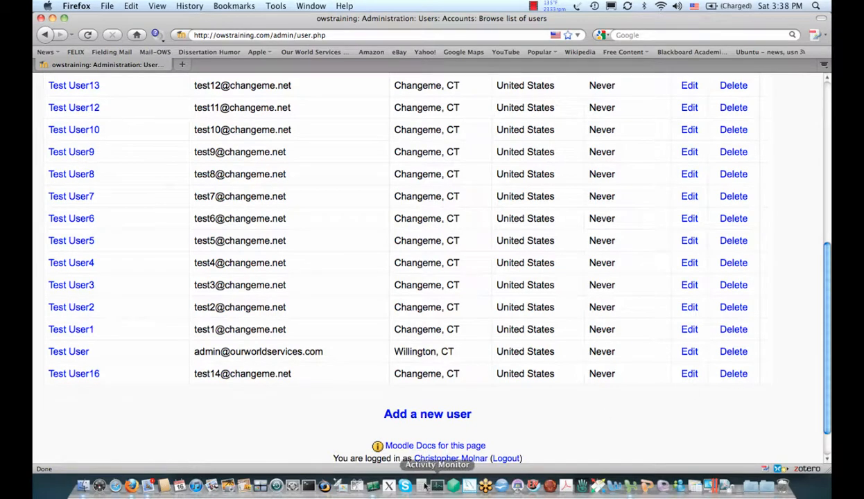
click(373, 487)
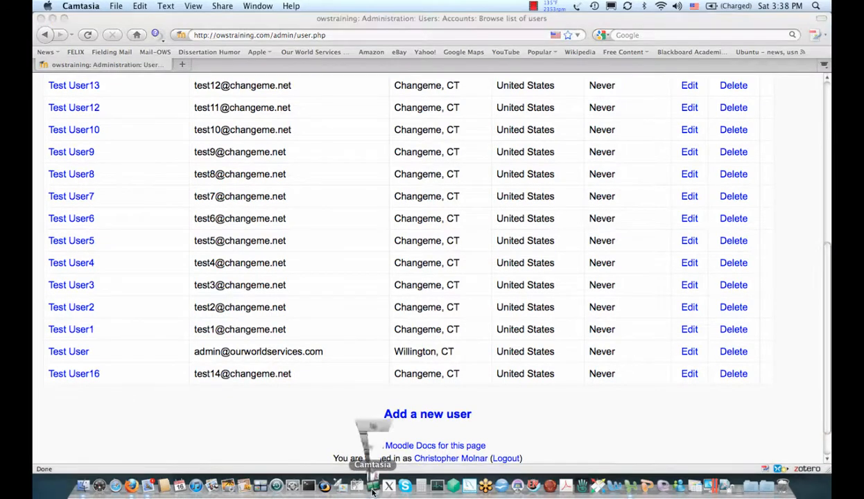